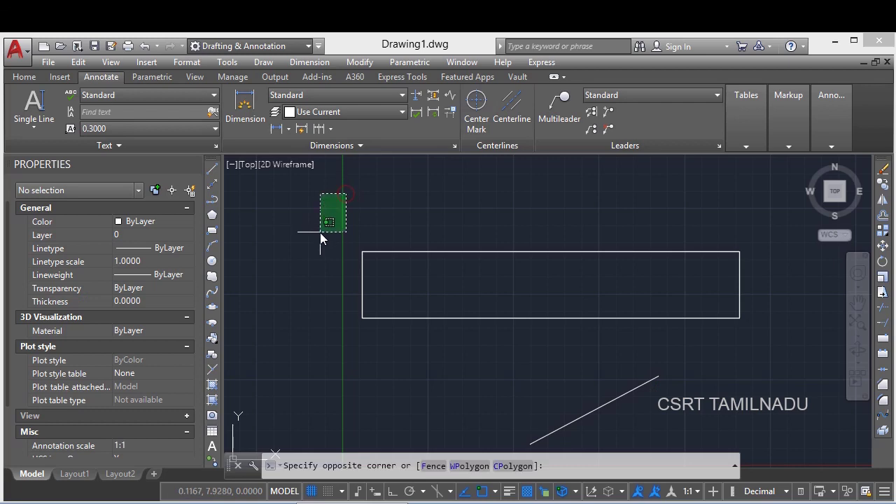
# Step: Try starting multiline text through the Draw menu and the T alias, then cancel each attempt
pyautogui.press('Escape')
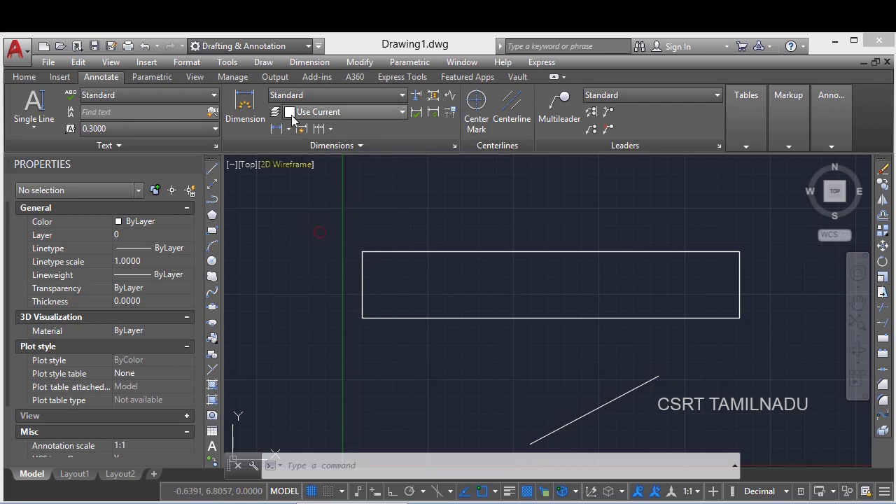
pyautogui.click(263, 62)
pyautogui.moveTo(328, 477)
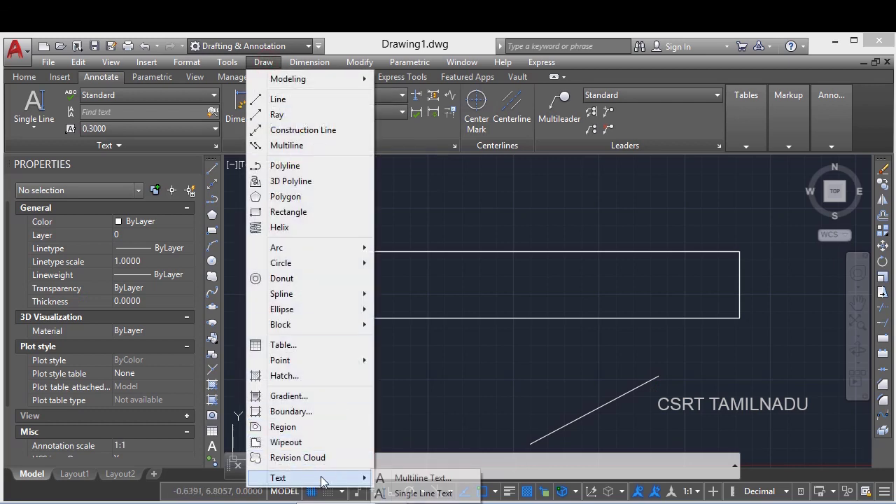
pyautogui.click(481, 400)
pyautogui.write('MTE')
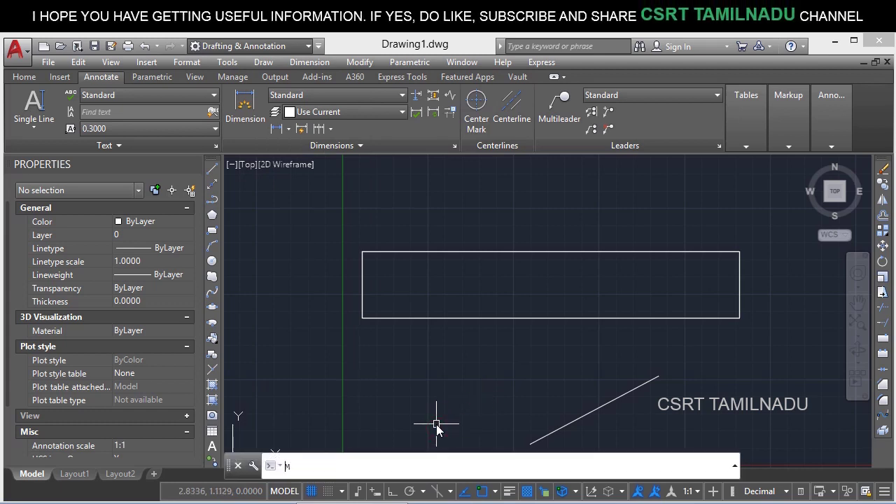
pyautogui.press('Escape')
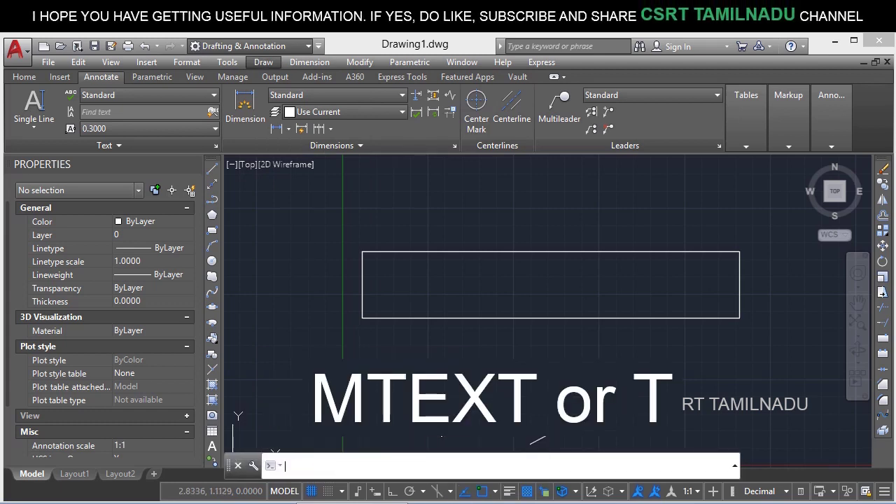
pyautogui.write('T')
pyautogui.press('Return')
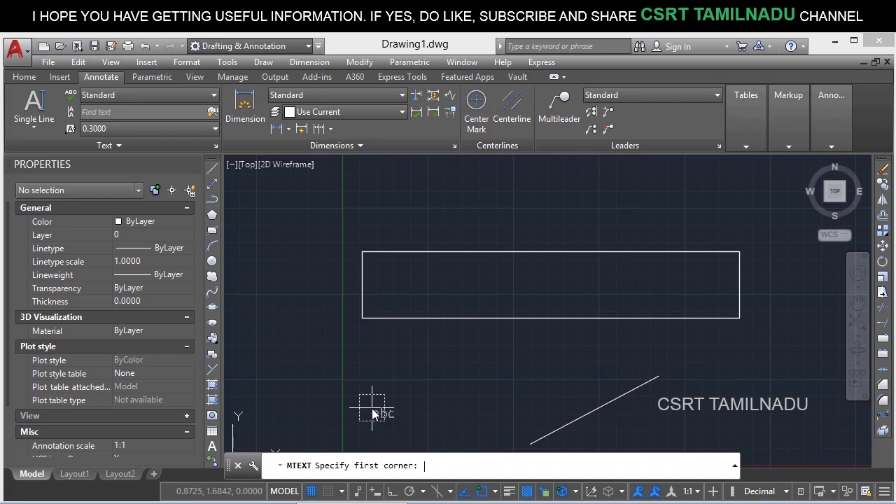
pyautogui.press('Escape')
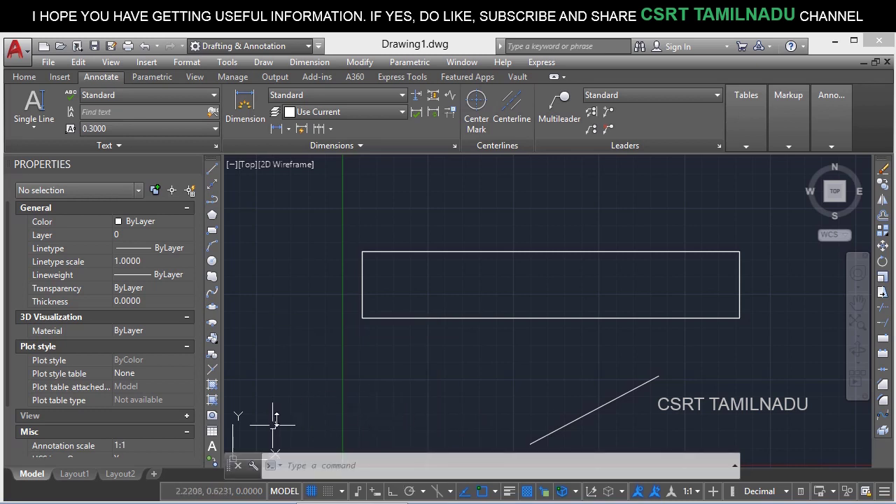
pyautogui.click(212, 446)
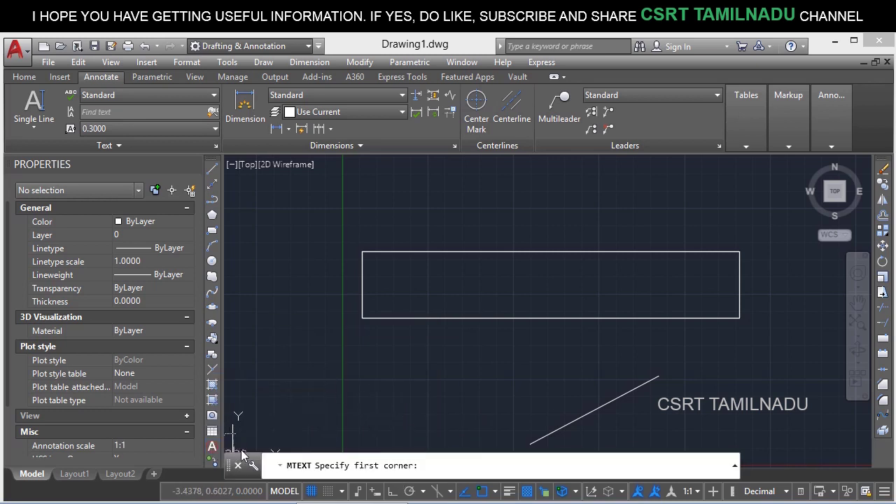
pyautogui.press('Escape')
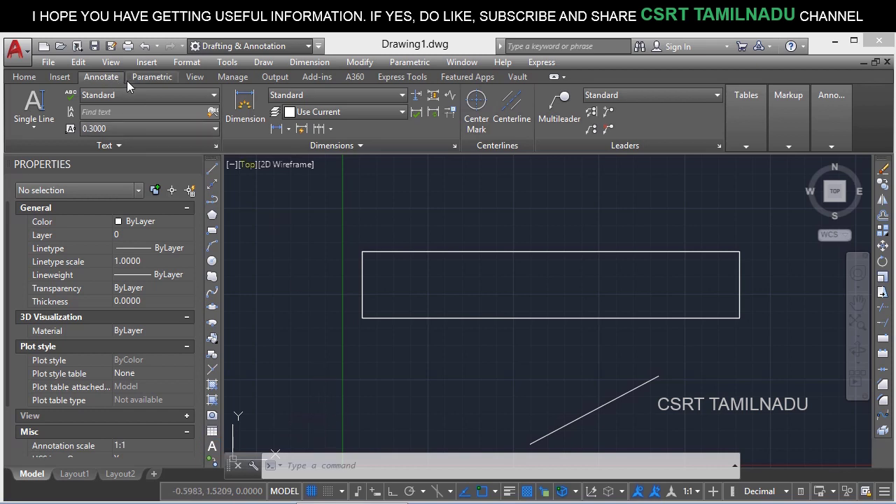
# Step: Launch Multiline Text from Draw > Text and place the box's first corner left of the rectangle
pyautogui.click(35, 132)
pyautogui.click(24, 77)
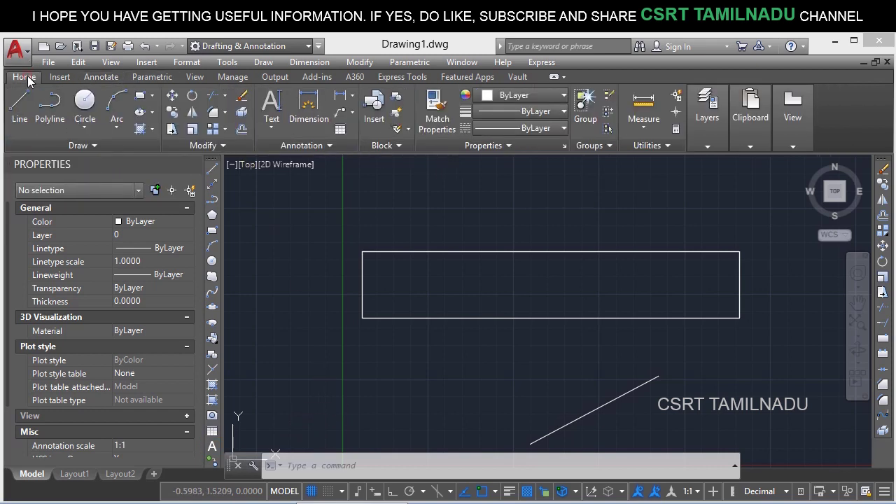
pyautogui.click(272, 126)
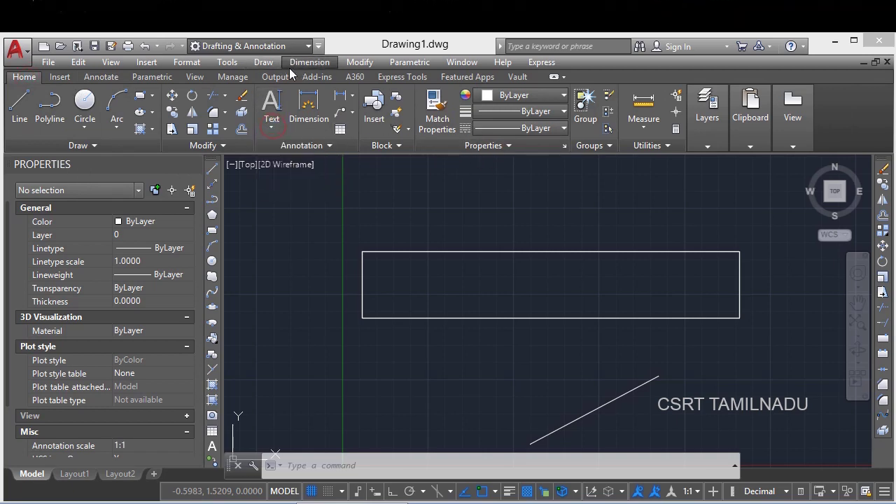
pyautogui.click(266, 64)
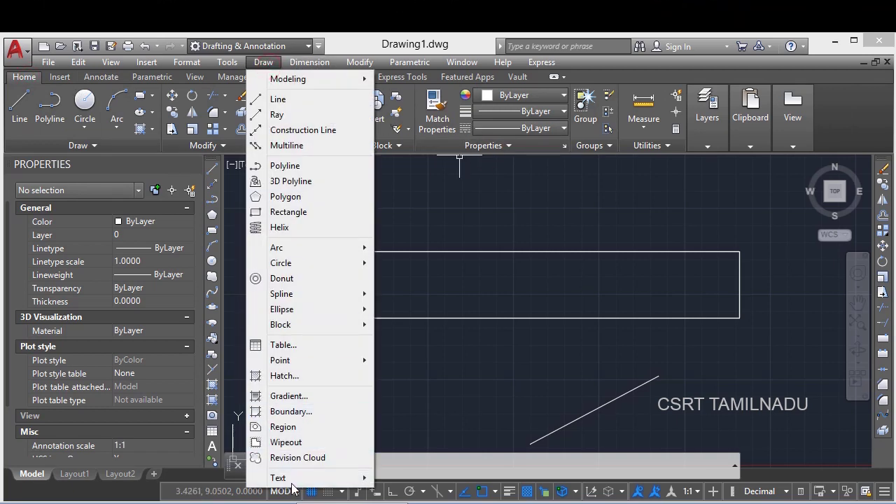
pyautogui.moveTo(298, 481)
pyautogui.click(424, 478)
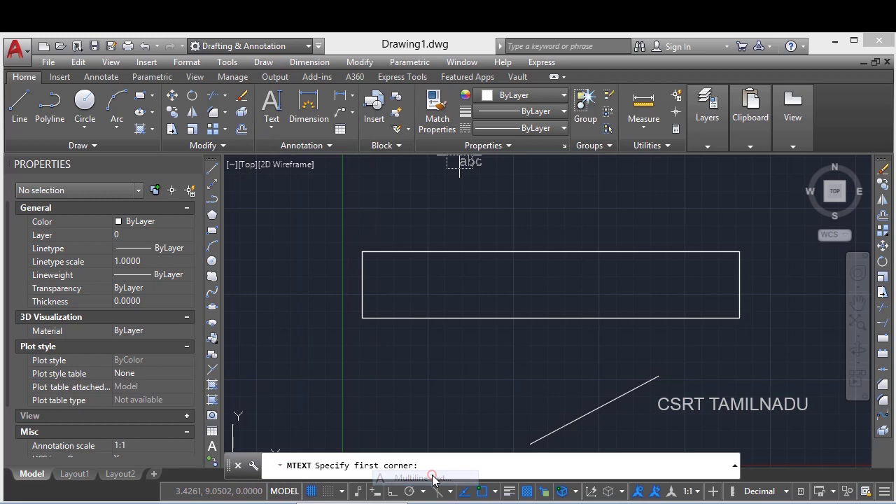
pyautogui.click(273, 296)
# Step: Drag out the text box, enter the lines MTEXT and COMMAND, commit, and select the text
pyautogui.click(448, 418)
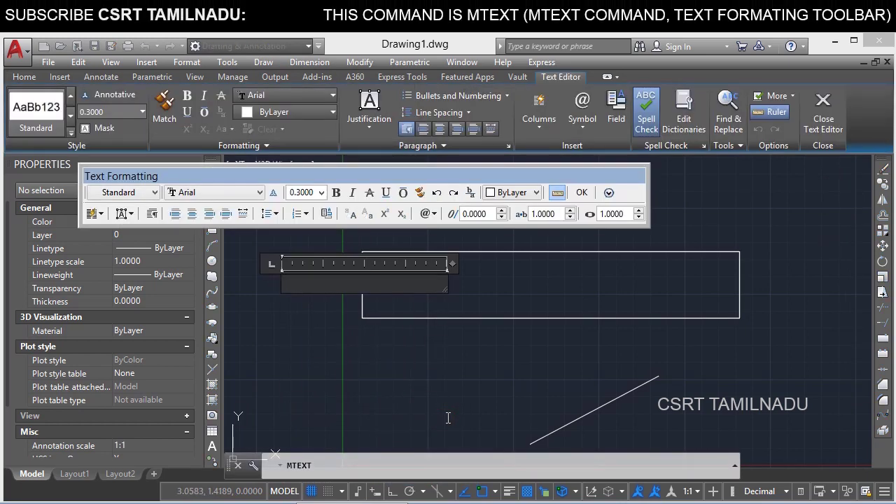
pyautogui.write('MTEXT')
pyautogui.press('Return')
pyautogui.write('COMMAND')
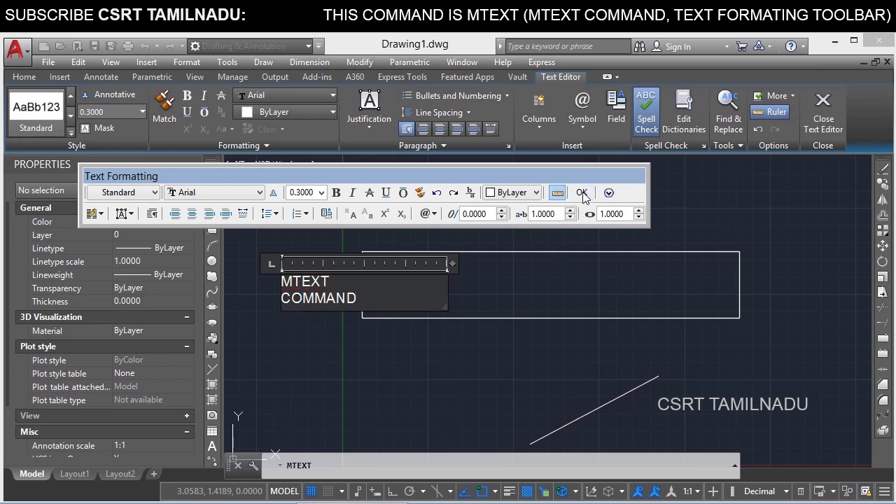
pyautogui.click(494, 346)
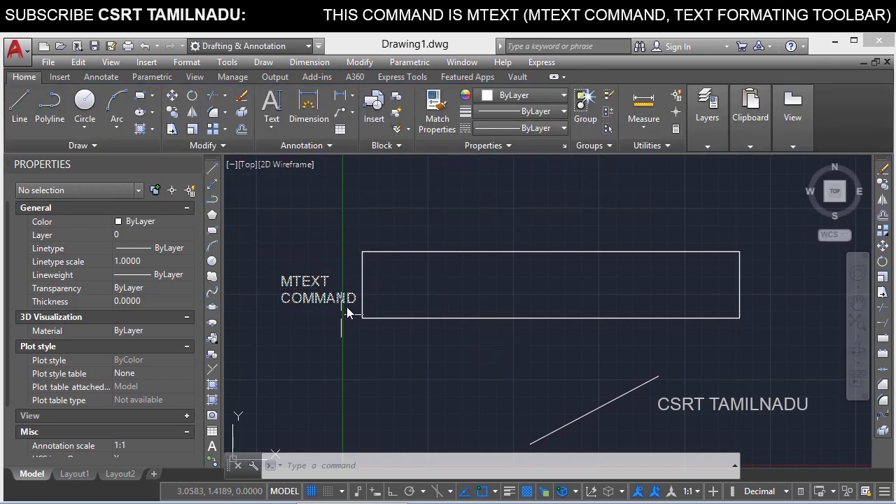
pyautogui.click(305, 290)
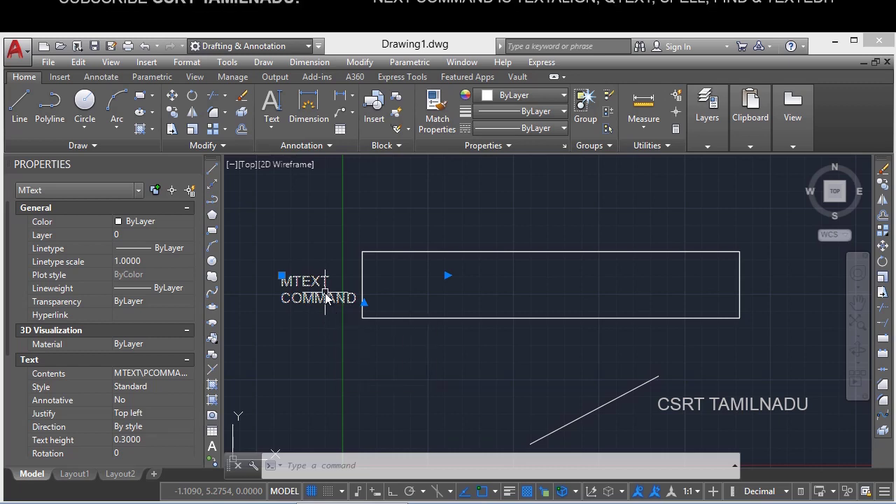
# Step: Reopen the MTEXT COMMAND text in the editor, check its Editor Settings menu, and select both lines
pyautogui.doubleClick(313, 295)
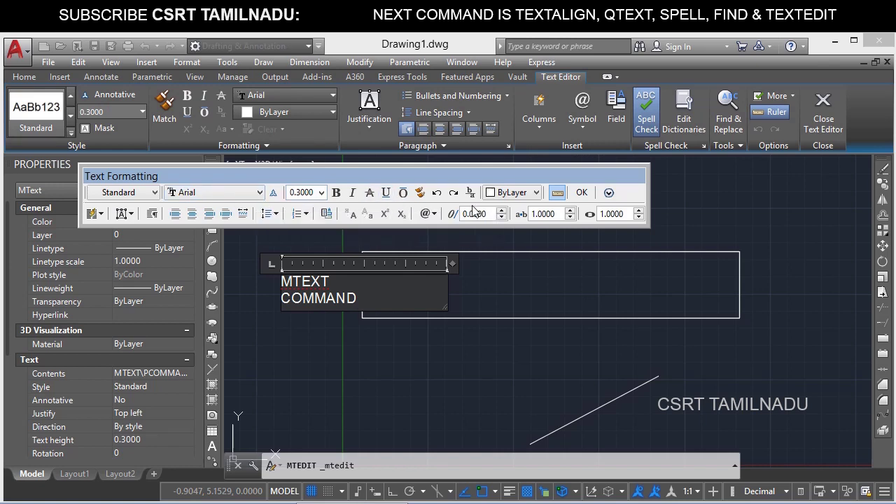
pyautogui.rightClick(375, 299)
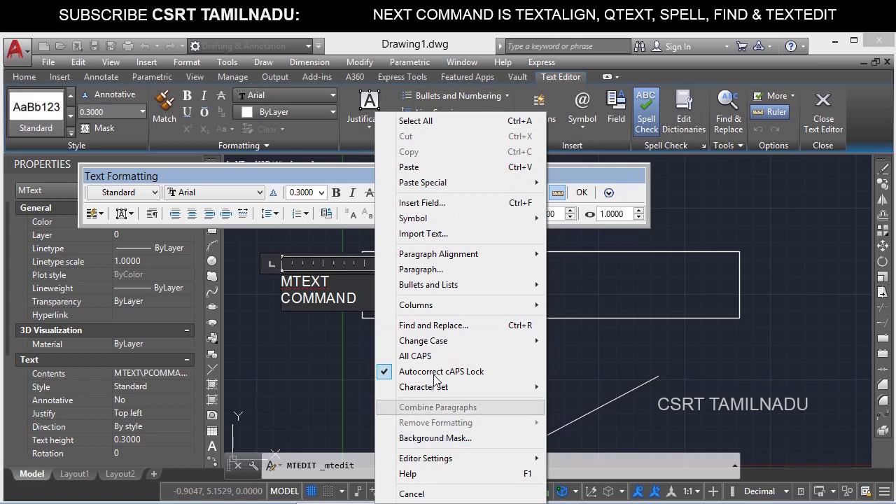
pyautogui.moveTo(430, 457)
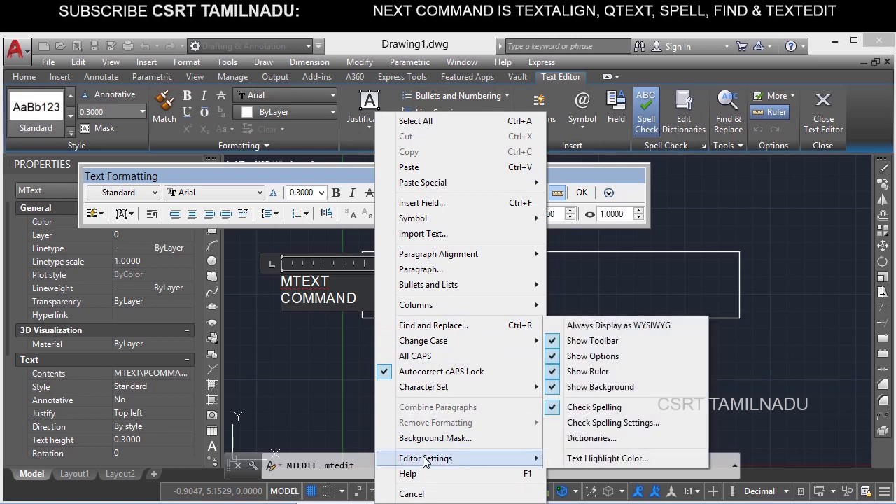
pyautogui.click(611, 341)
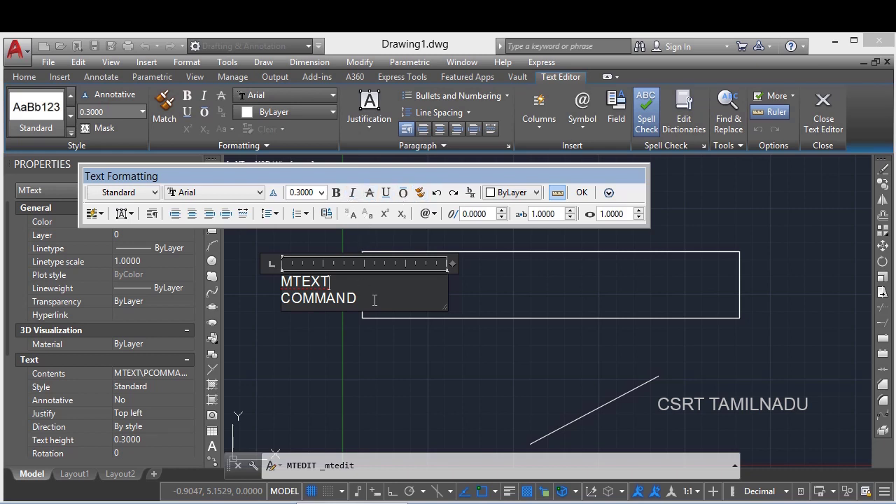
pyautogui.moveTo(374, 301); pyautogui.dragTo(279, 257)
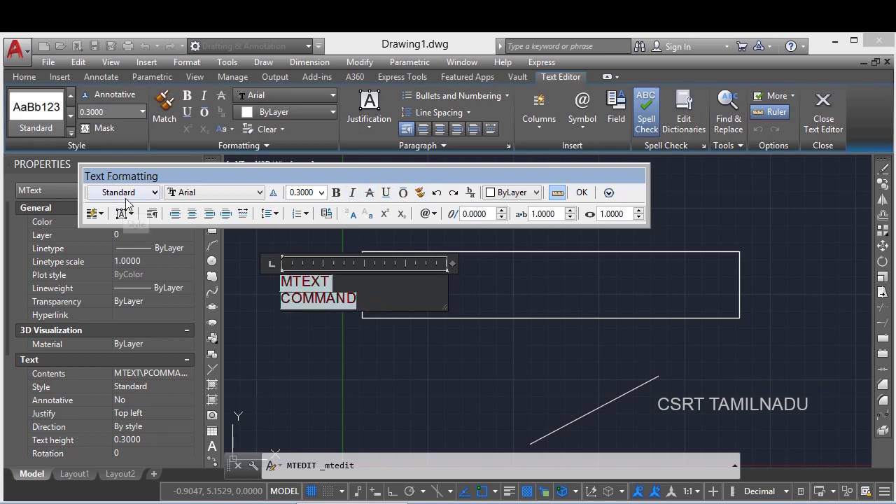
# Step: Apply the CALIBRI BOLD text style while keeping the Calibri font
pyautogui.click(142, 192)
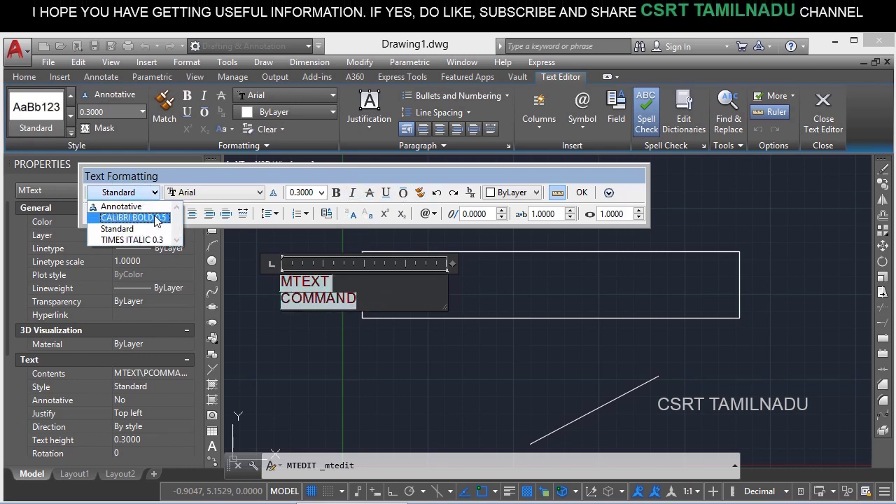
pyautogui.click(133, 218)
pyautogui.click(207, 193)
pyautogui.click(208, 193)
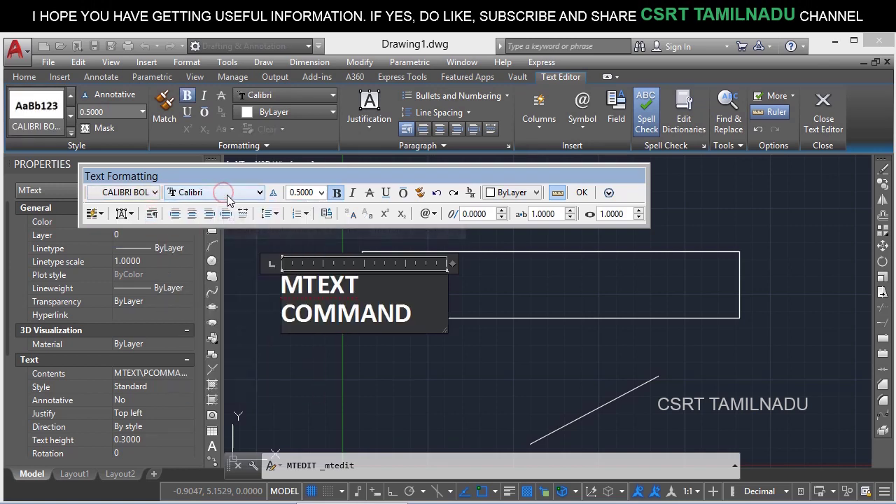
pyautogui.click(213, 193)
pyautogui.scroll(2, 205, 233)
pyautogui.scroll(7, 205, 233)
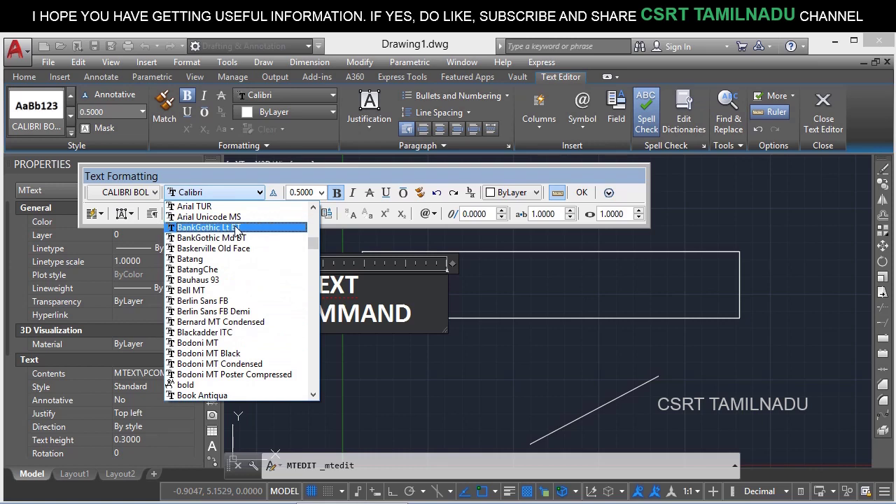
pyautogui.write('arent')
pyautogui.scroll(1, 222, 228)
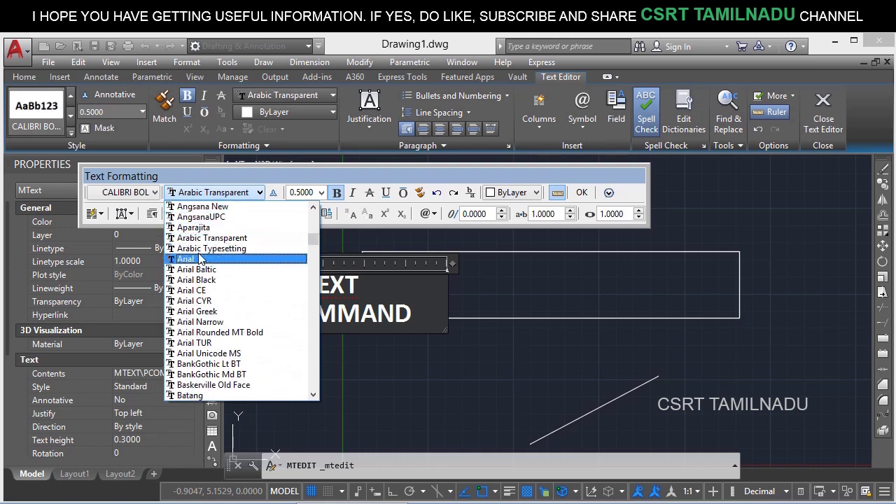
pyautogui.click(364, 289)
# Step: Select all the text and change its height from 0.5 to 0.3
pyautogui.hotkey('ctrl', 'a')
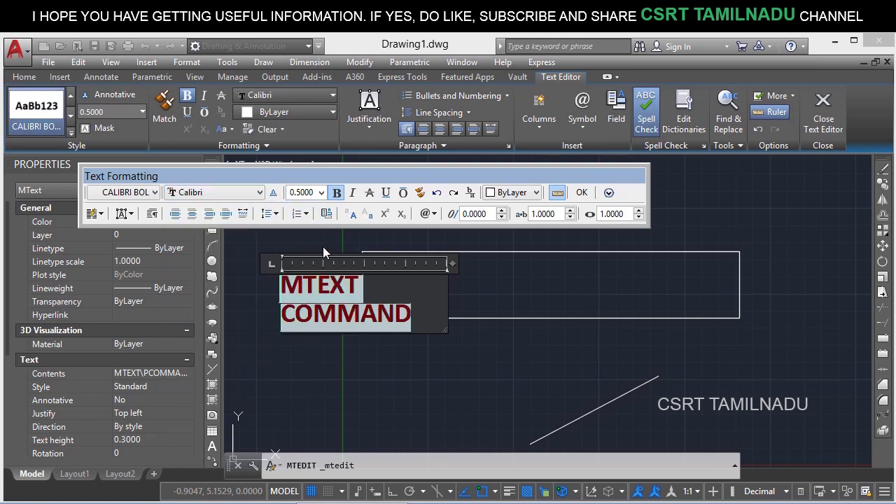
pyautogui.click(311, 200)
pyautogui.write('0.3')
pyautogui.press('Return')
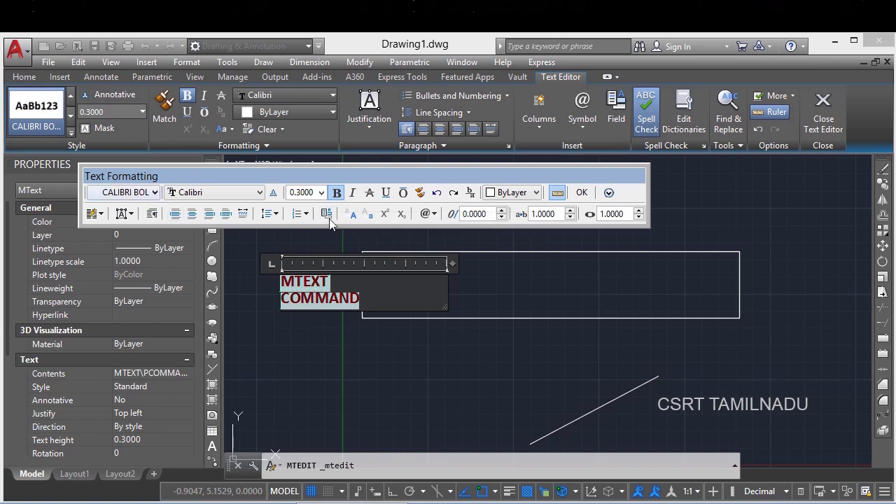
# Step: Turn bold off and try italic and strikethrough, leaving the text upright and unstruck
pyautogui.scroll(4, 298, 269)
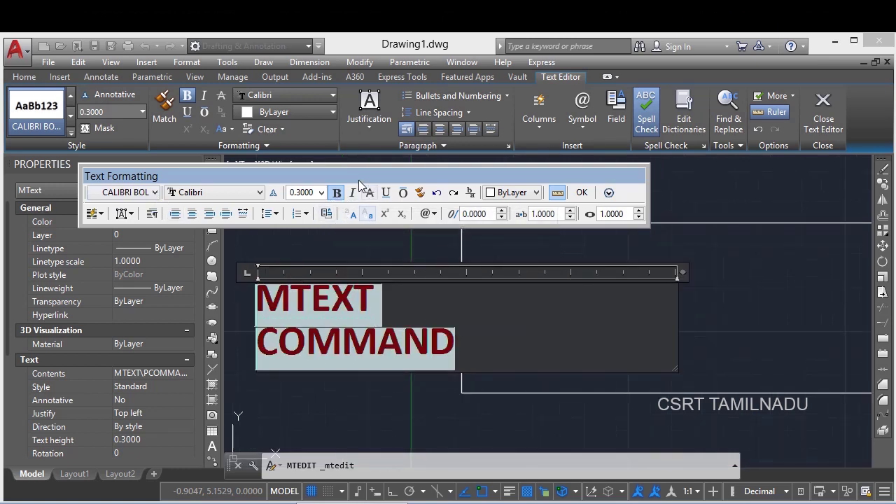
pyautogui.click(337, 192)
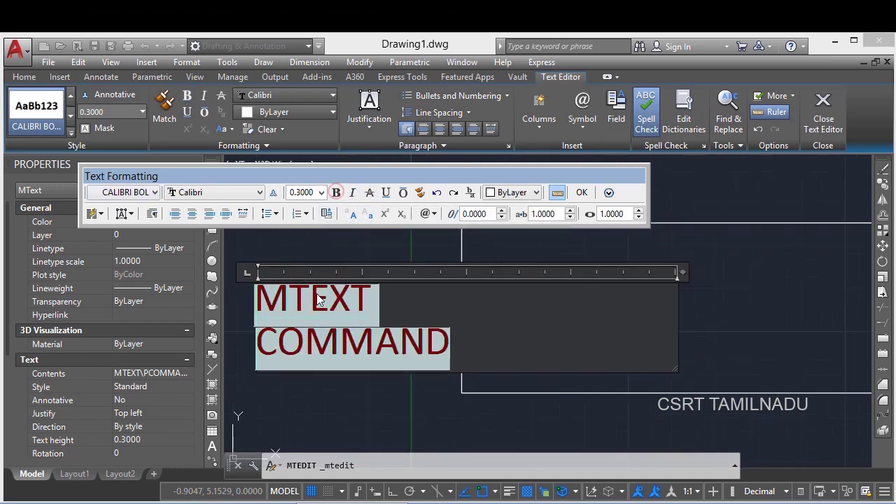
pyautogui.click(354, 194)
pyautogui.click(369, 194)
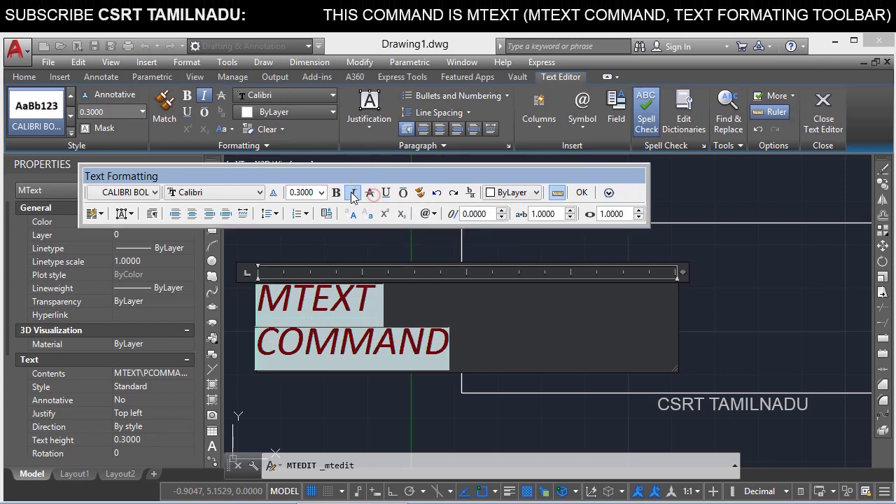
pyautogui.click(353, 192)
pyautogui.click(369, 192)
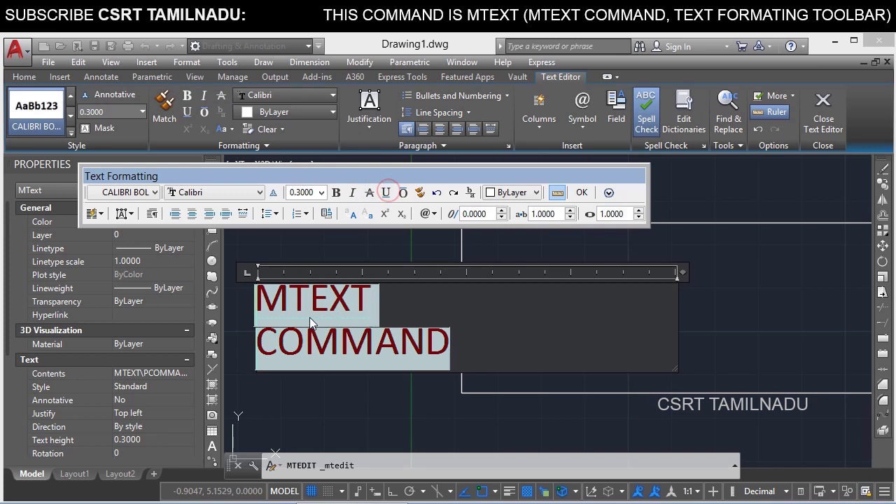
# Step: Try underline and overline, remove both, and select the word COMMAND
pyautogui.click(386, 192)
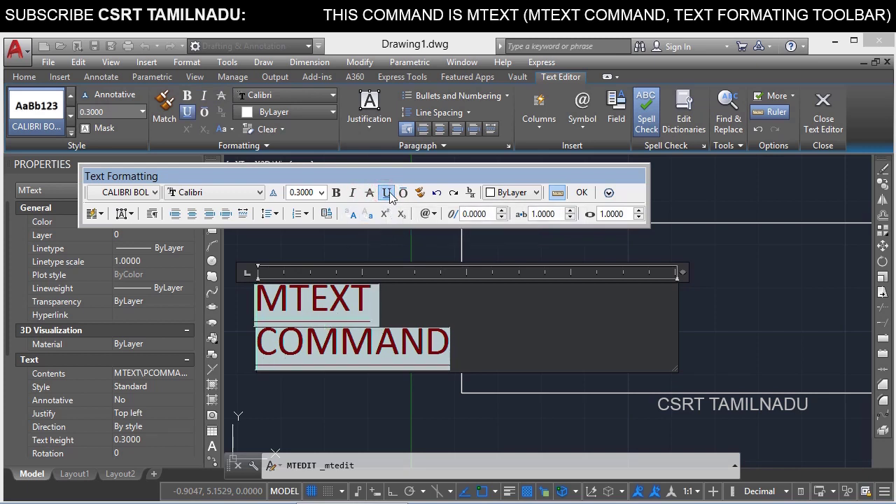
pyautogui.click(386, 192)
pyautogui.click(403, 193)
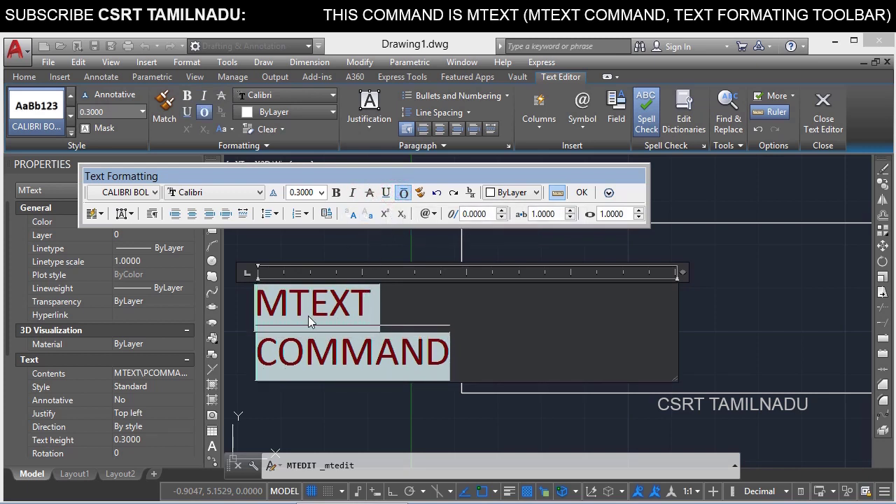
pyautogui.click(403, 193)
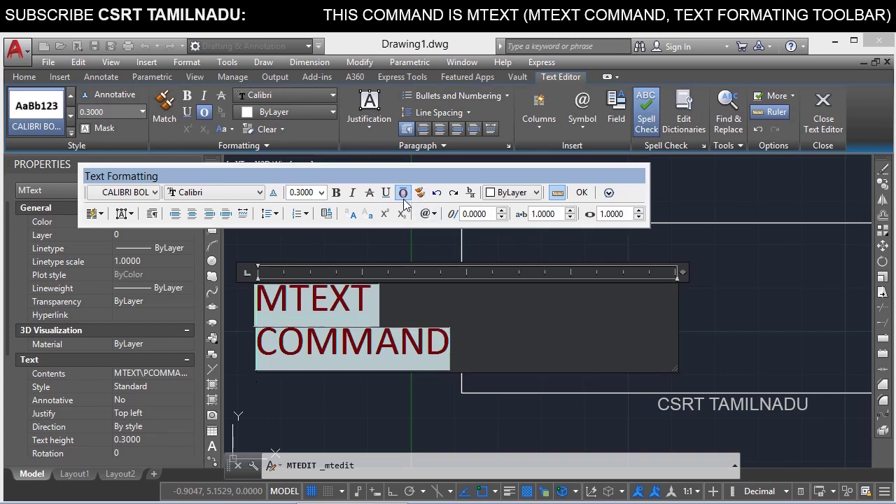
pyautogui.moveTo(450, 343); pyautogui.dragTo(263, 343)
# Step: Colour the word COMMAND green via Index Color, then check it by deselecting and reselecting
pyautogui.click(495, 194)
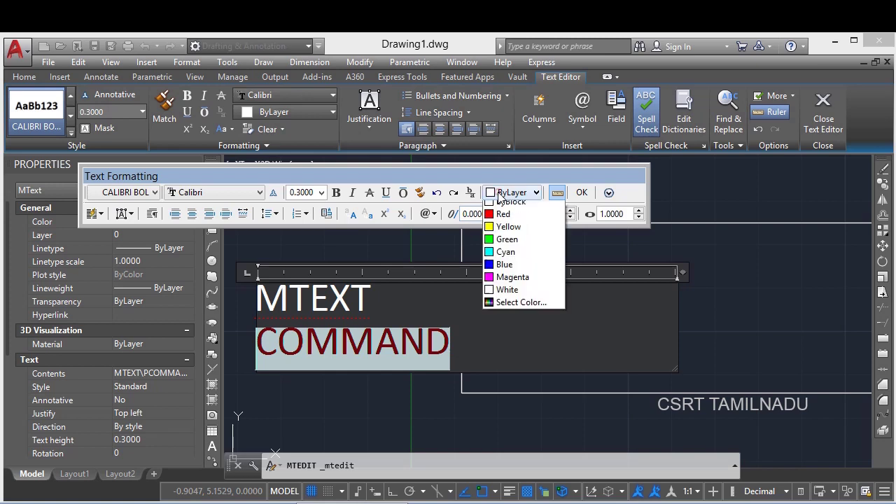
pyautogui.click(529, 321)
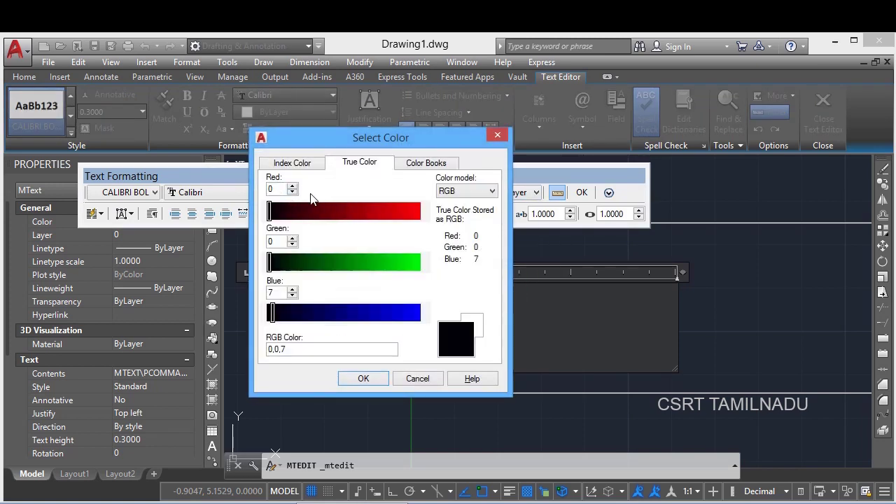
pyautogui.click(288, 162)
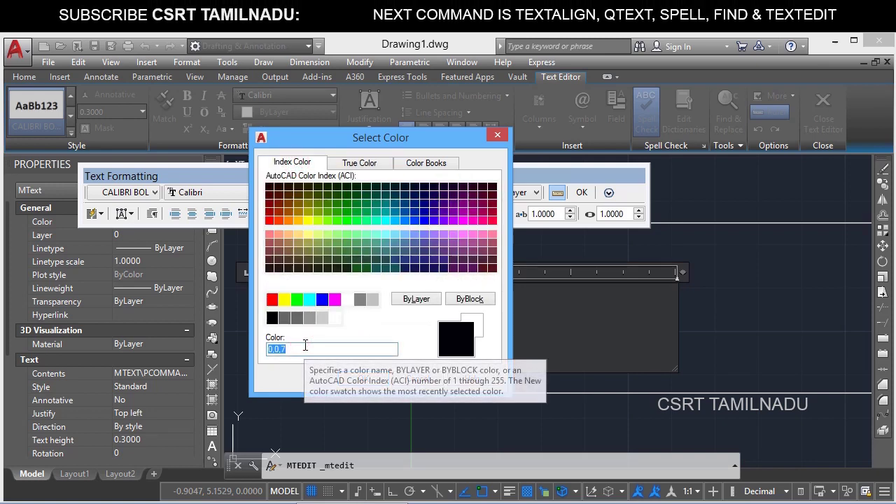
pyautogui.write('GREEN')
pyautogui.press('Return')
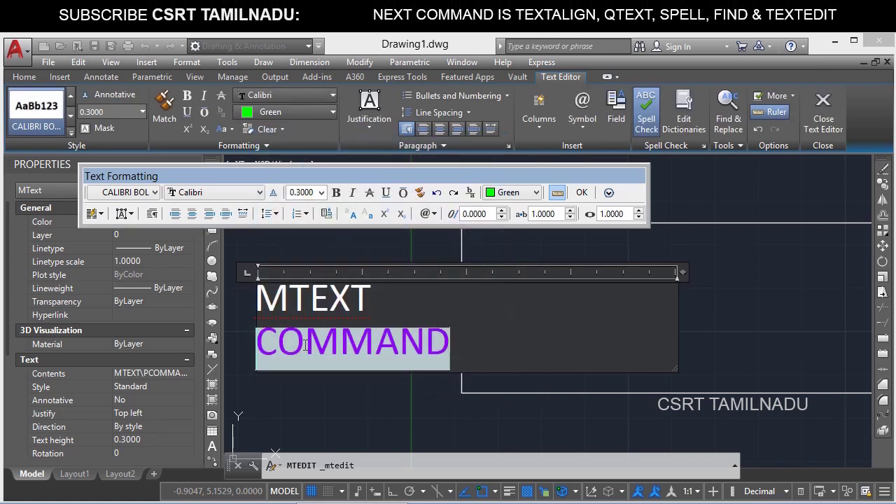
pyautogui.click(466, 343)
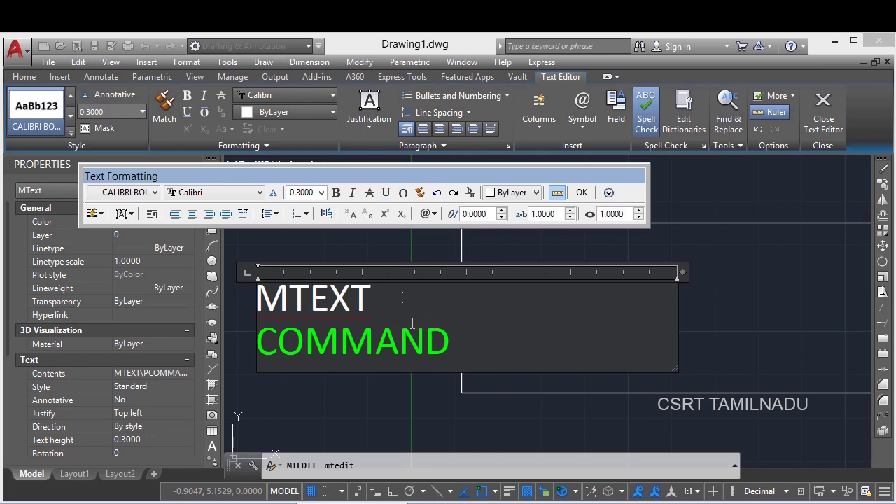
pyautogui.doubleClick(360, 344)
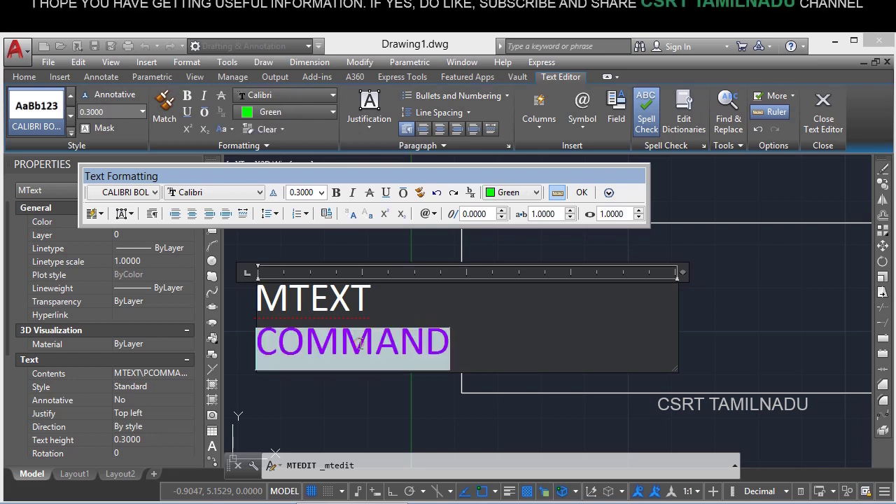
pyautogui.click(466, 343)
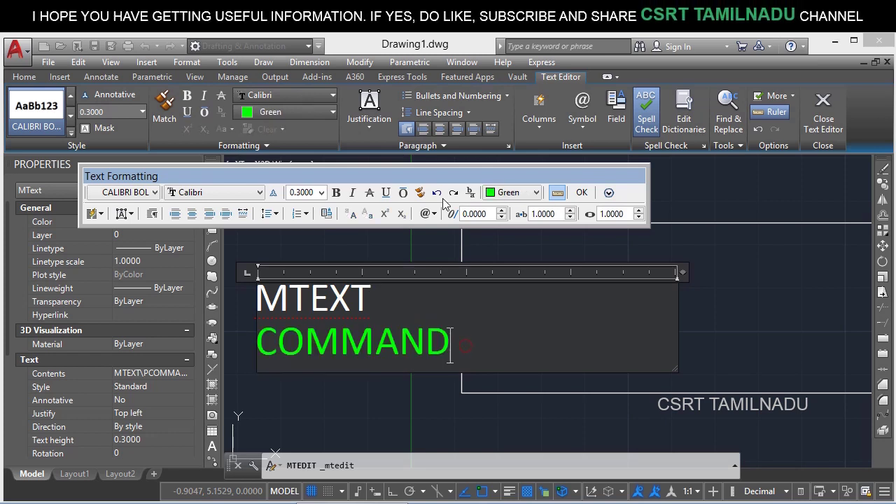
pyautogui.doubleClick(397, 336)
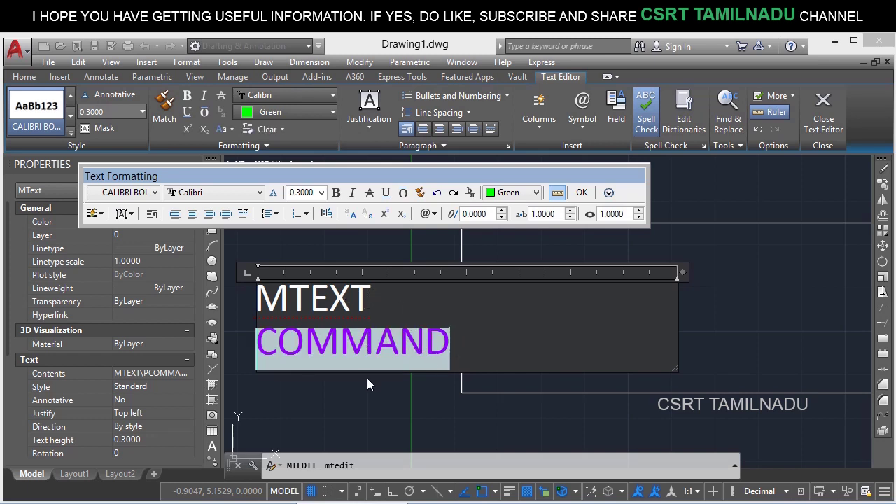
# Step: Match COMMAND's green formatting onto TEXT and M of MTEXT, then check with Undo and Redo
pyautogui.click(421, 196)
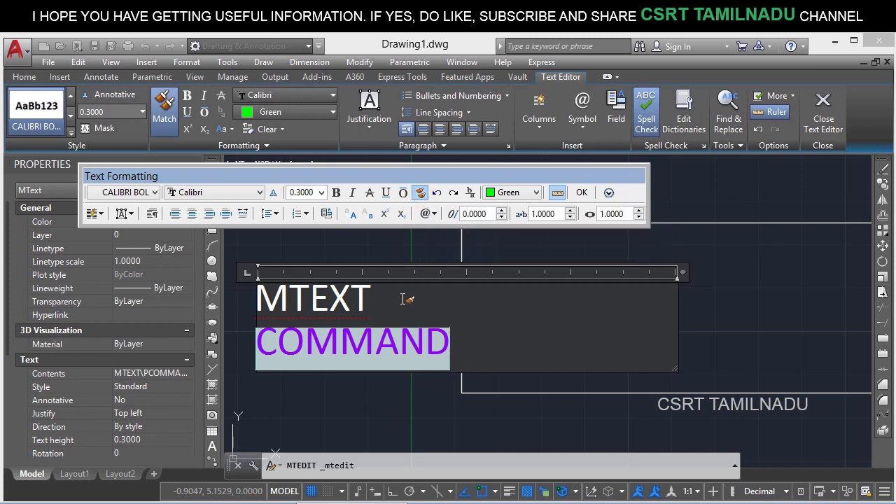
pyautogui.moveTo(385, 300); pyautogui.dragTo(288, 299)
pyautogui.click(471, 346)
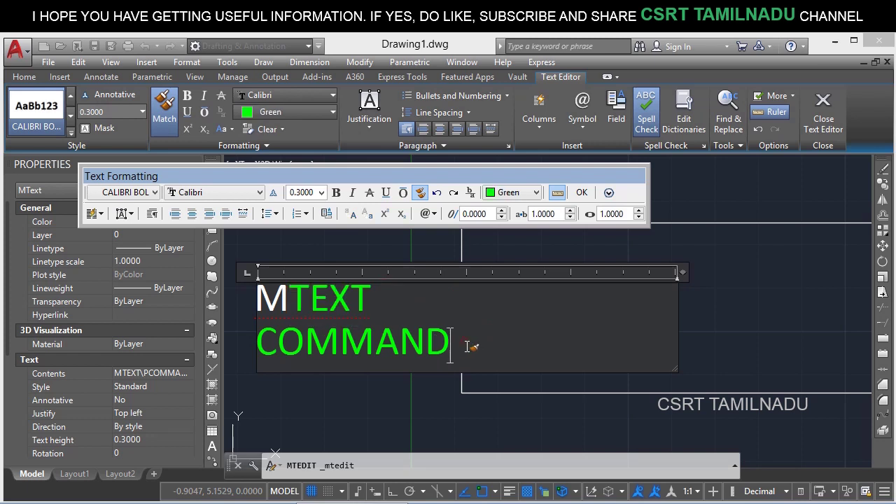
pyautogui.moveTo(289, 302); pyautogui.dragTo(255, 301)
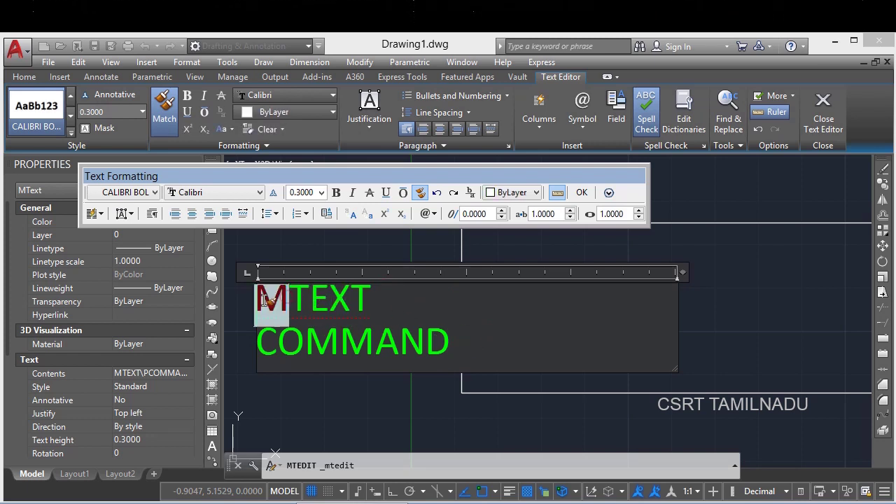
pyautogui.click(487, 354)
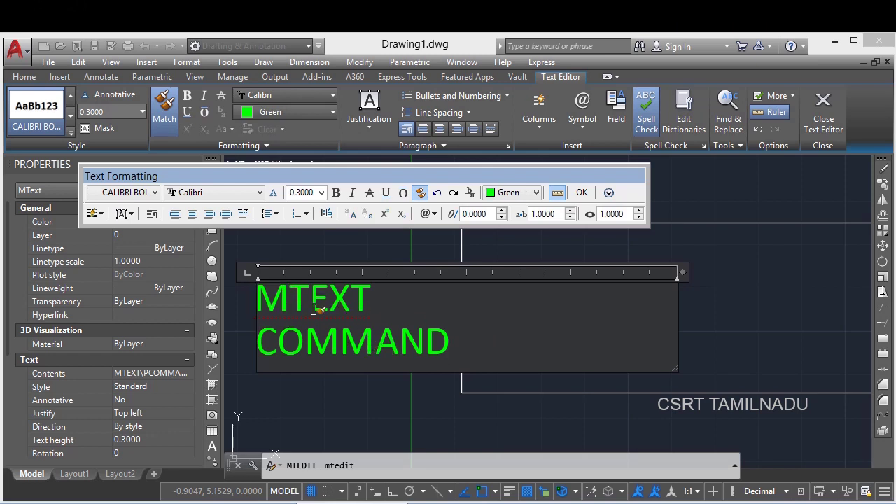
pyautogui.press('Escape')
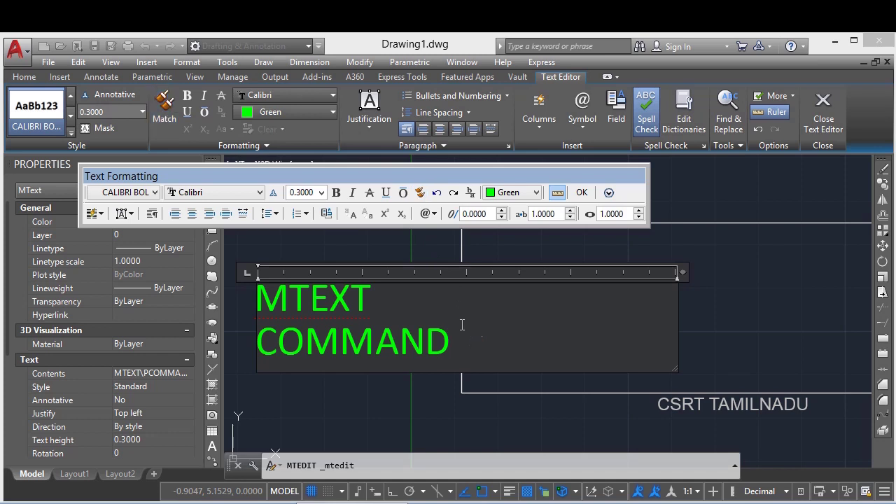
pyautogui.click(437, 193)
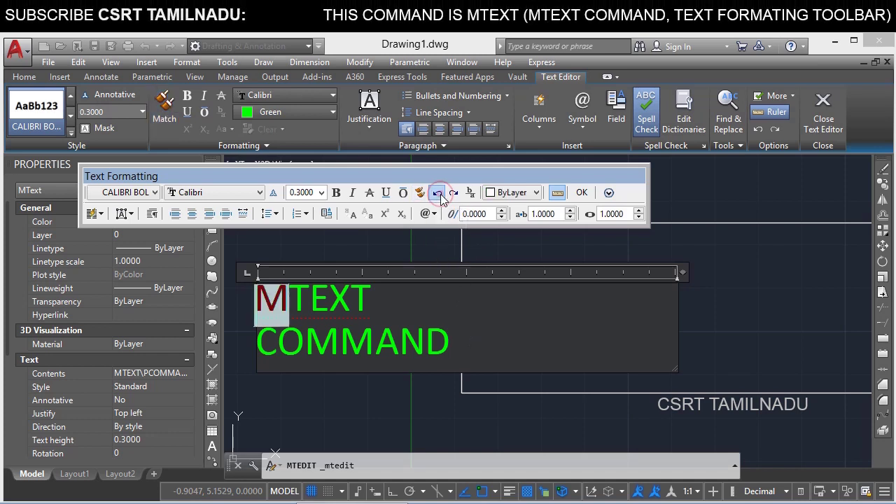
pyautogui.click(453, 192)
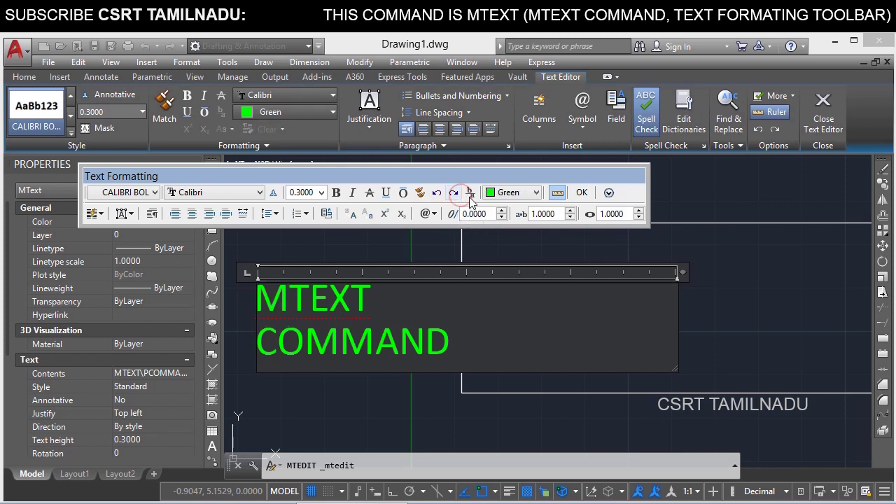
# Step: Type 1/2 after MTEXT and stack it as a fraction
pyautogui.click(441, 302)
pyautogui.write('1/2')
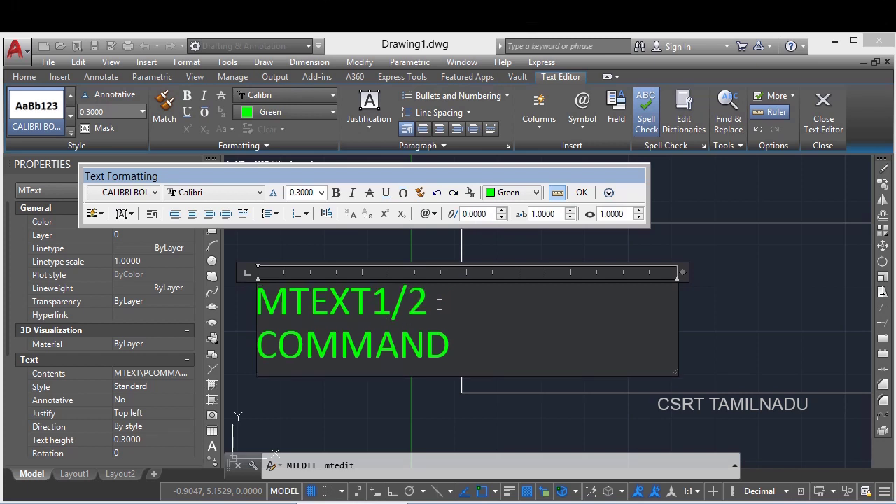
pyautogui.moveTo(437, 303); pyautogui.dragTo(371, 303)
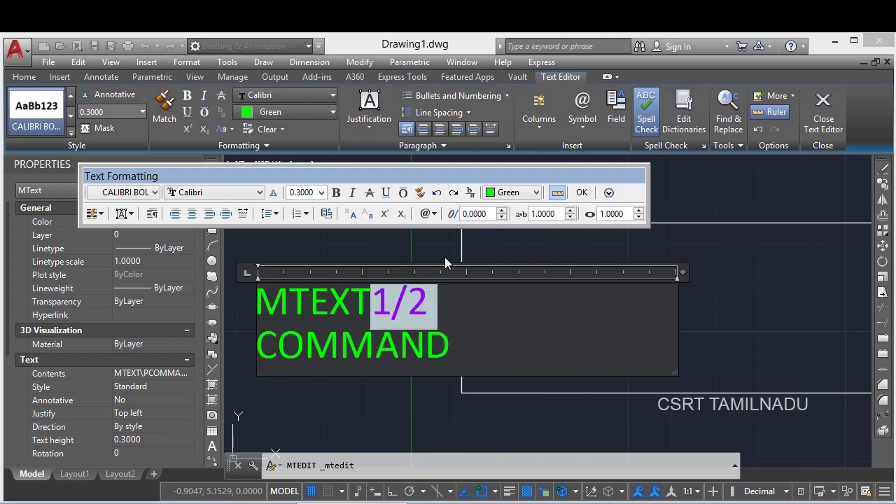
pyautogui.click(470, 195)
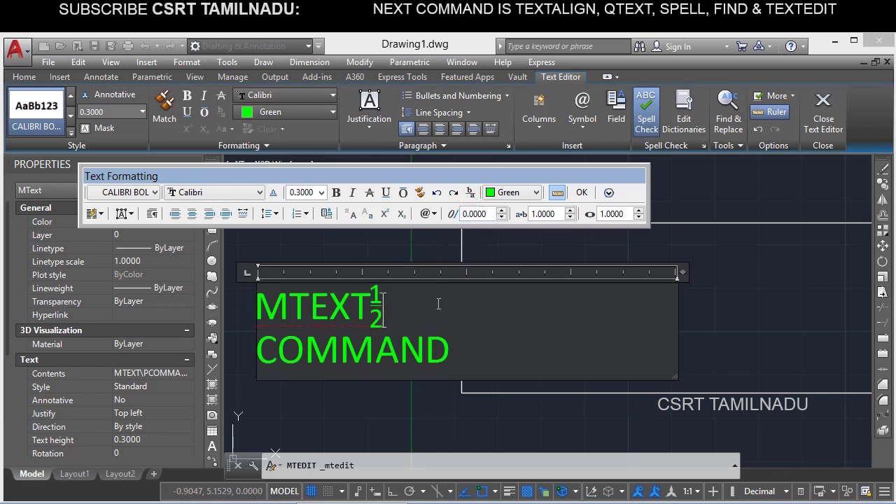
# Step: Add A/B as a second stacked fraction, widen the text box, and hide the ruler
pyautogui.write('A/B')
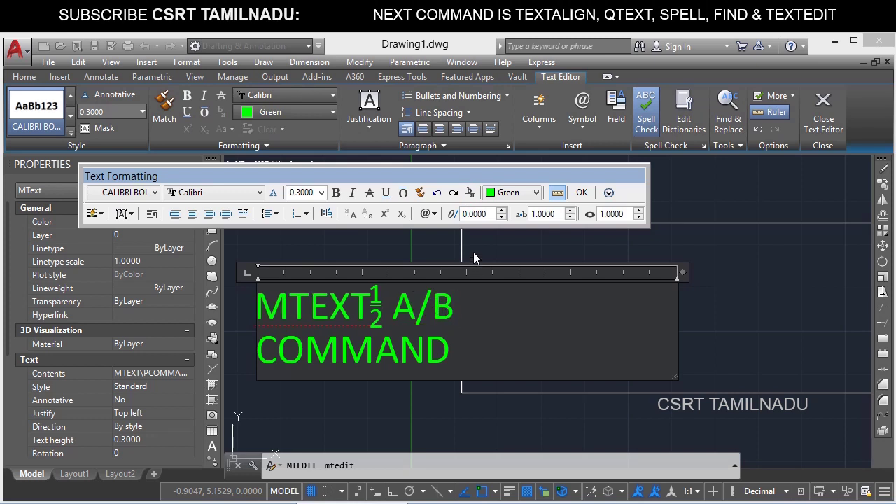
pyautogui.moveTo(453, 306); pyautogui.dragTo(401, 305)
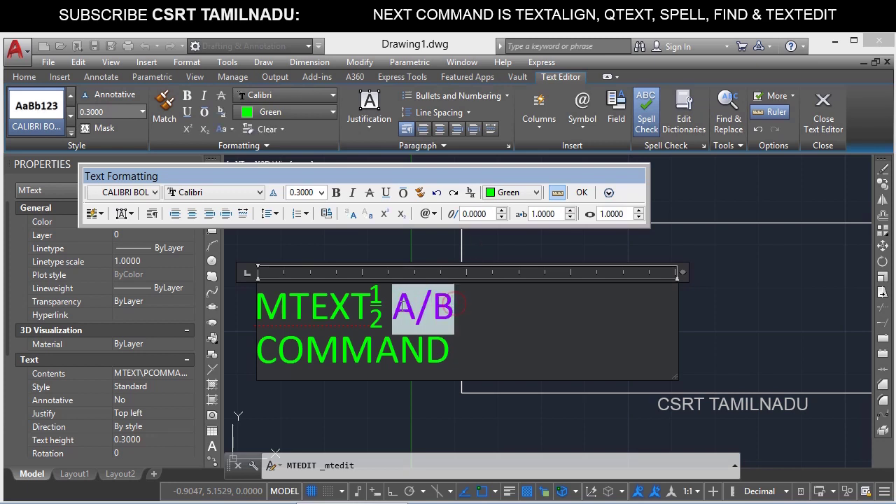
pyautogui.click(470, 193)
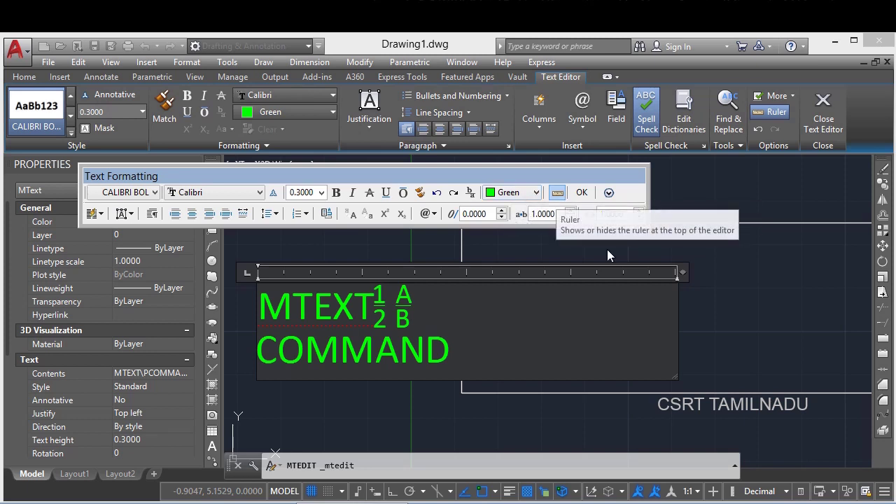
pyautogui.moveTo(677, 312); pyautogui.dragTo(613, 311)
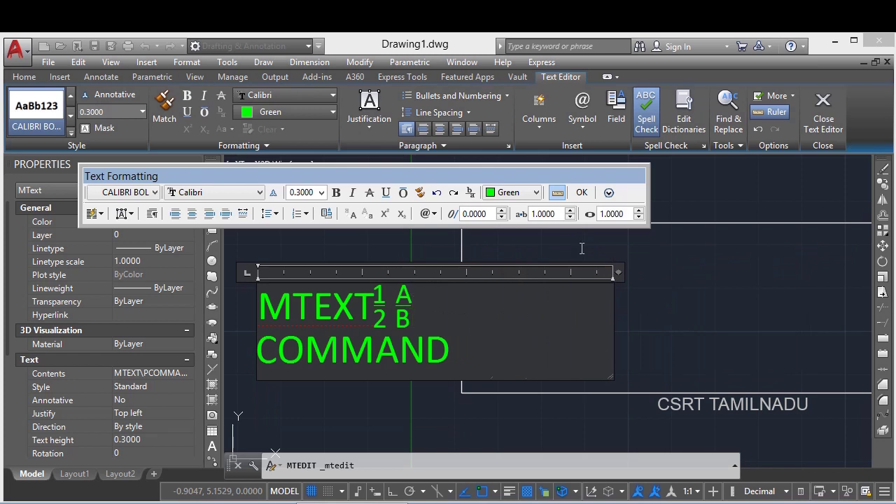
pyautogui.click(557, 194)
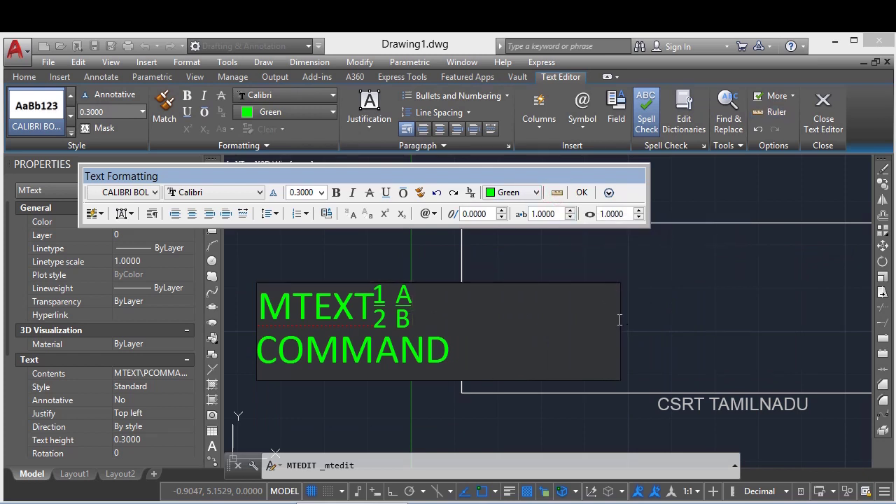
# Step: Close the text editor and reopen the MText for editing
pyautogui.click(581, 193)
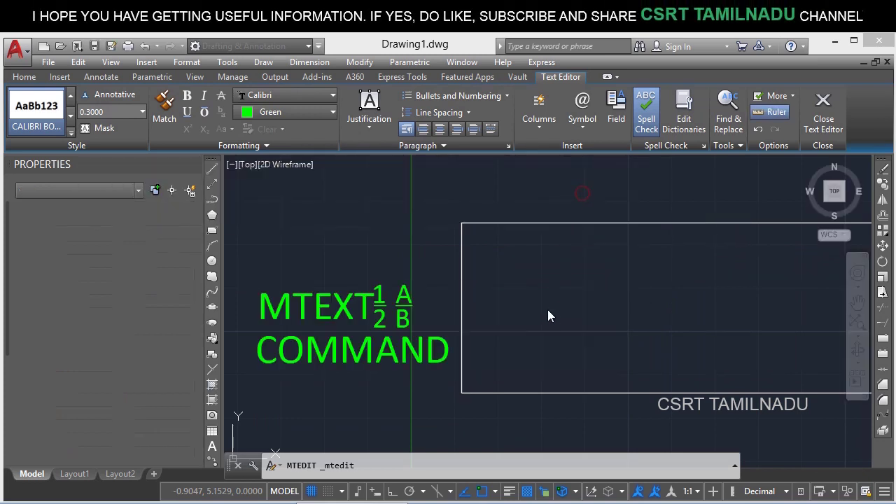
pyautogui.scroll(-3, 466, 314)
pyautogui.scroll(2, 429, 324)
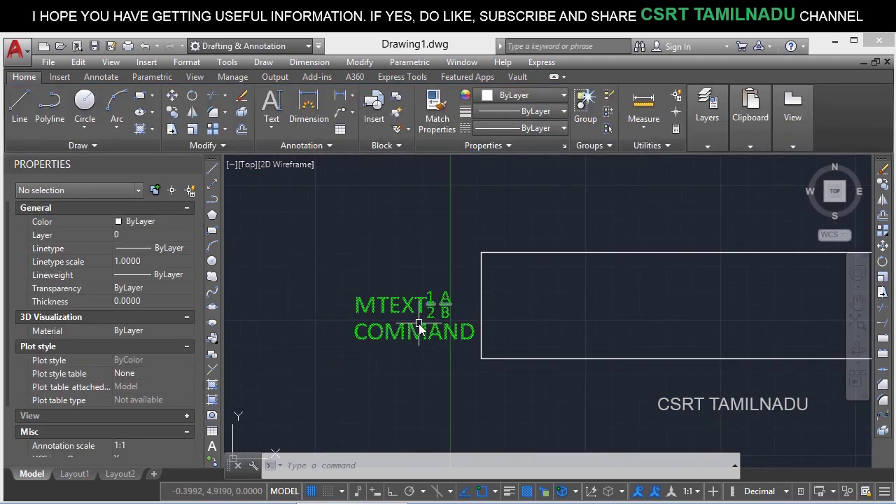
pyautogui.doubleClick(420, 325)
# Step: Lay the text out in three static columns and add ' IN AUTOCAD' after COMMAND
pyautogui.click(197, 229)
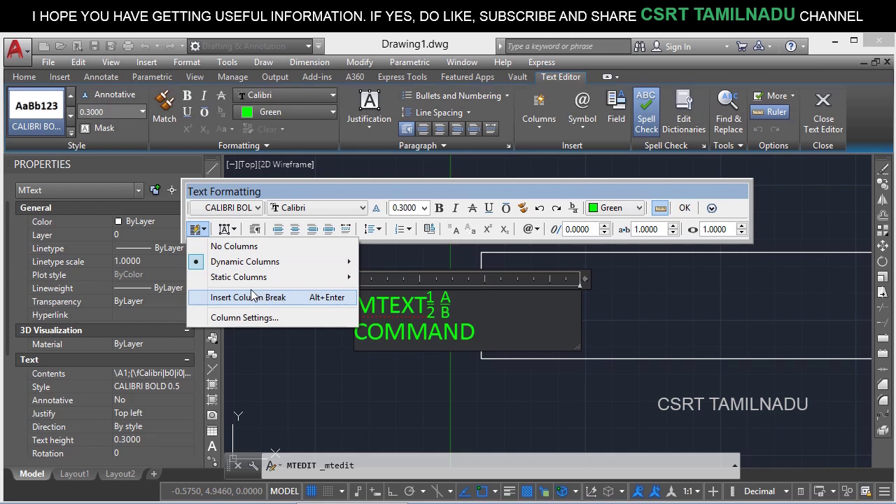
pyautogui.moveTo(270, 282)
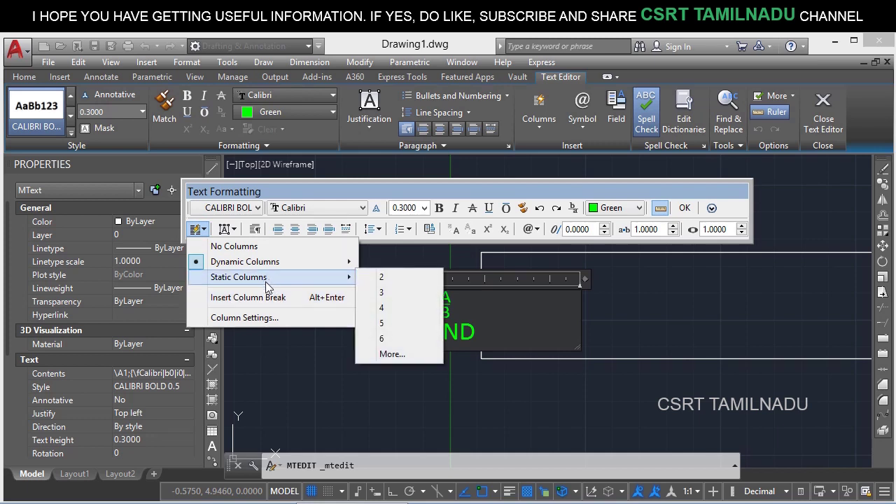
pyautogui.click(423, 291)
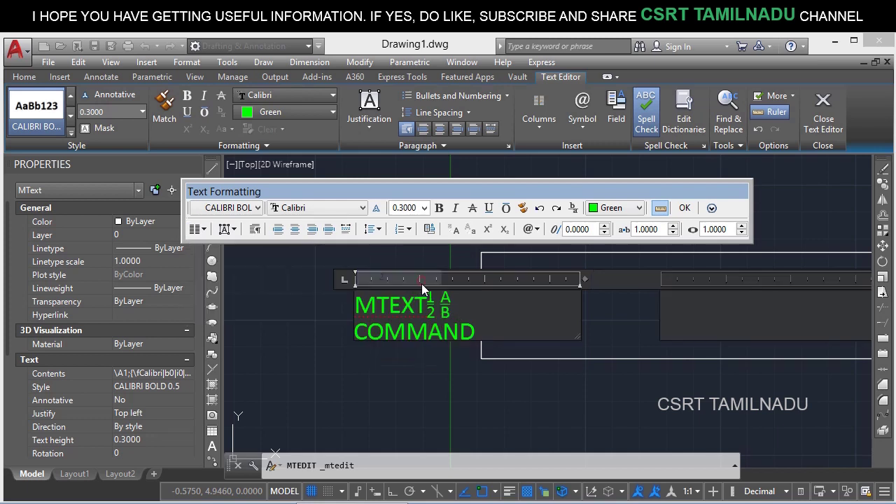
pyautogui.moveTo(549, 324); pyautogui.dragTo(459, 320, button='middle')
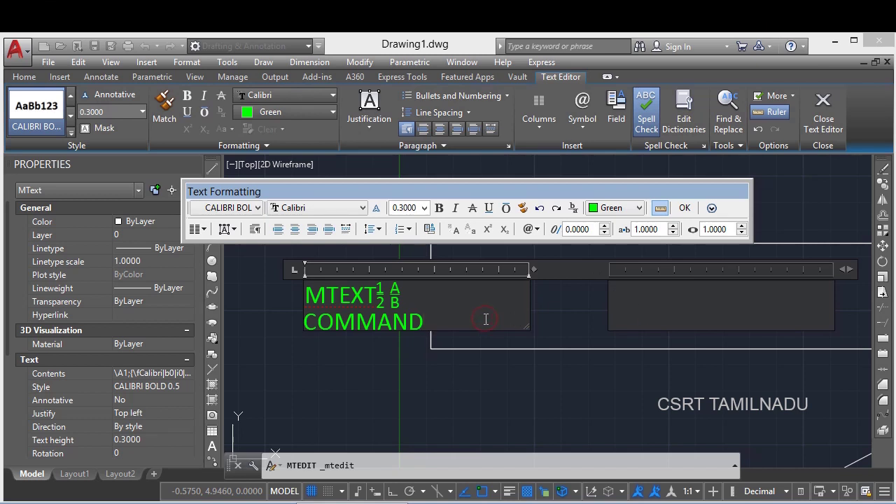
pyautogui.write('IN AUTOCAD')
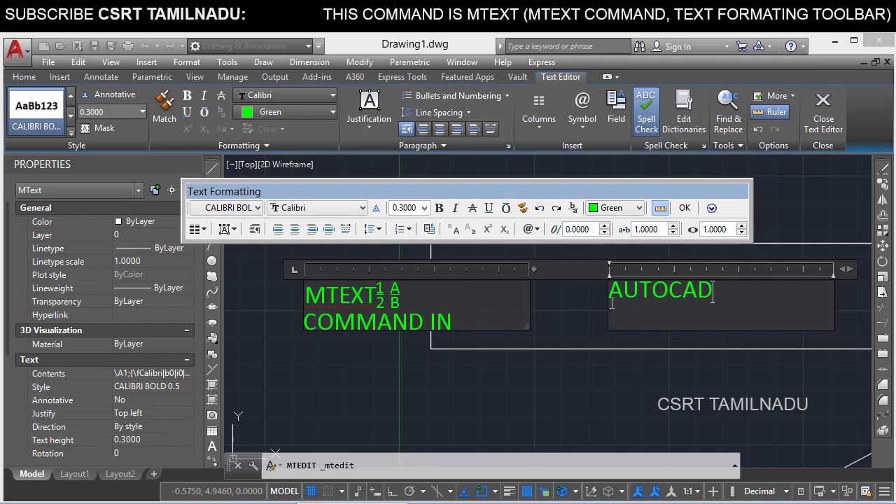
pyautogui.click(201, 231)
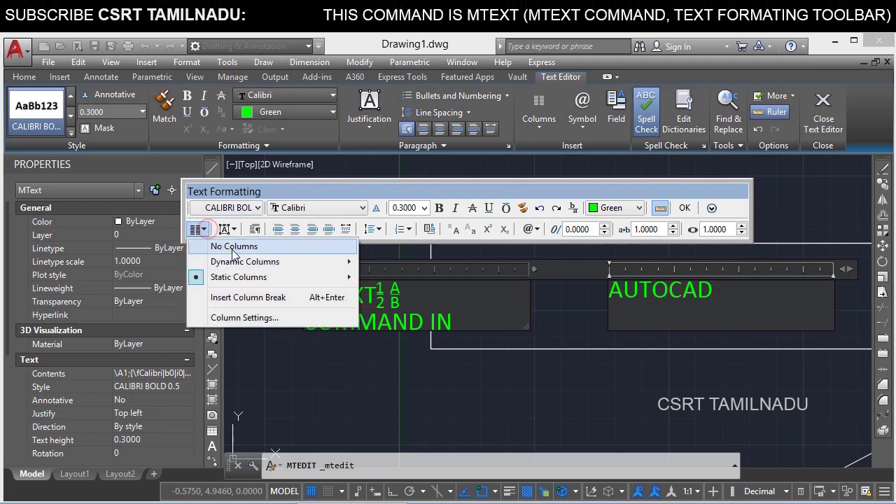
# Step: Switch the text to No Columns, justify it Middle Left, and bring up the Paragraph dialog
pyautogui.click(232, 249)
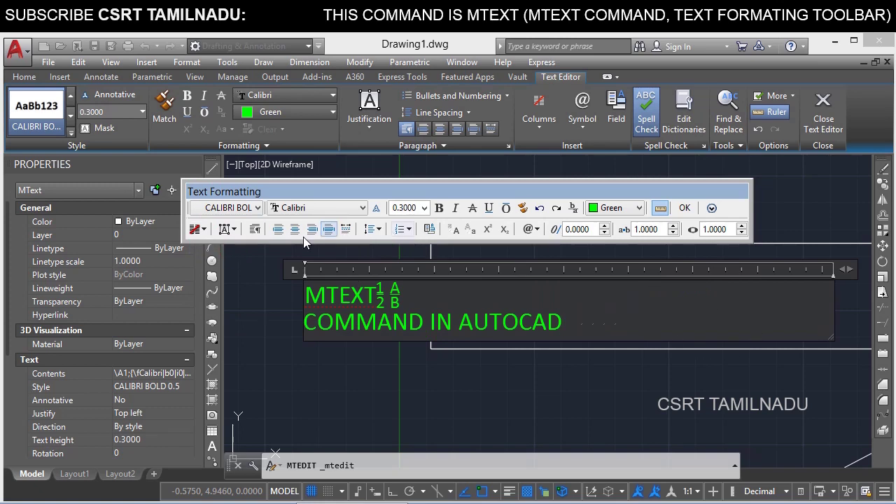
pyautogui.click(235, 234)
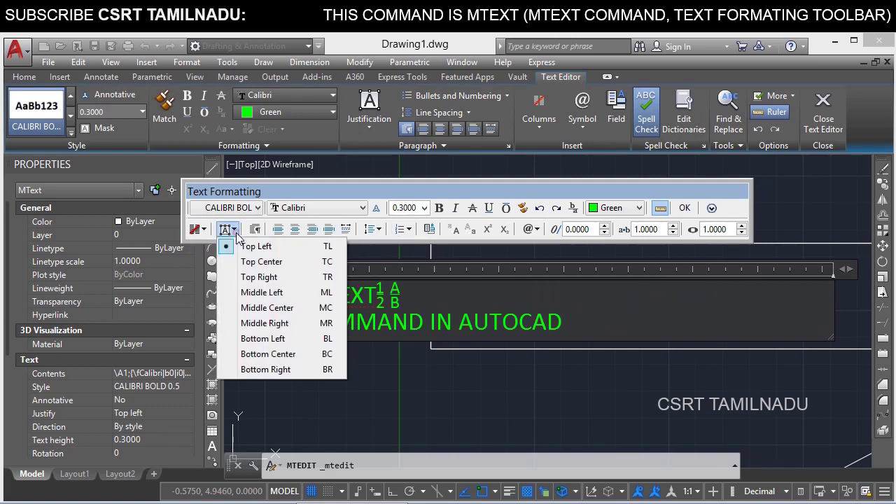
pyautogui.click(288, 293)
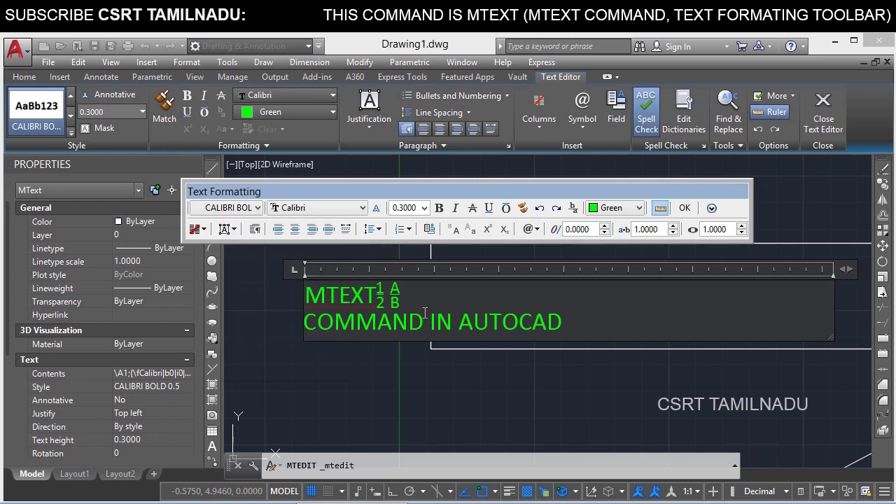
pyautogui.click(256, 229)
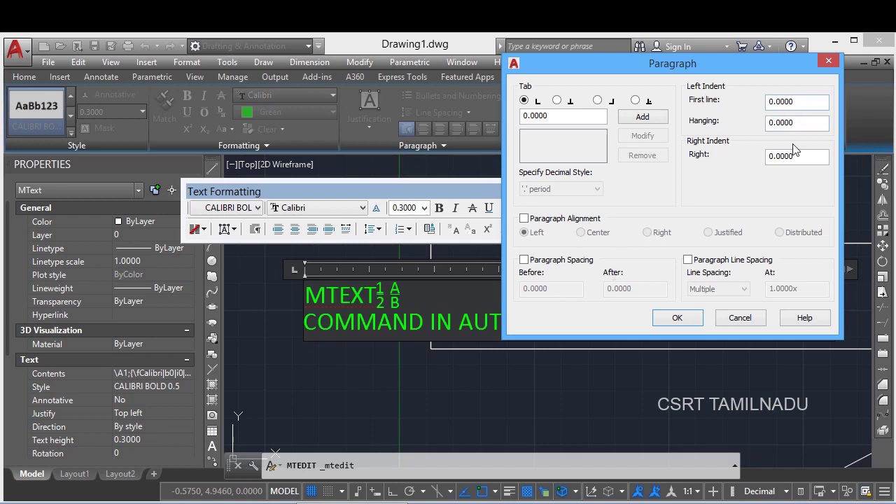
# Step: Try Center, Right and Justify alignment, then distribute both lines across the full width
pyautogui.click(746, 323)
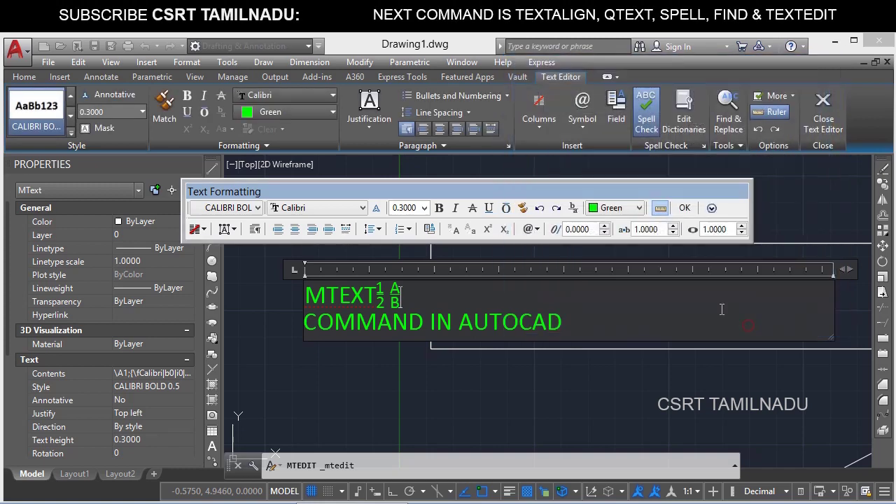
pyautogui.click(295, 229)
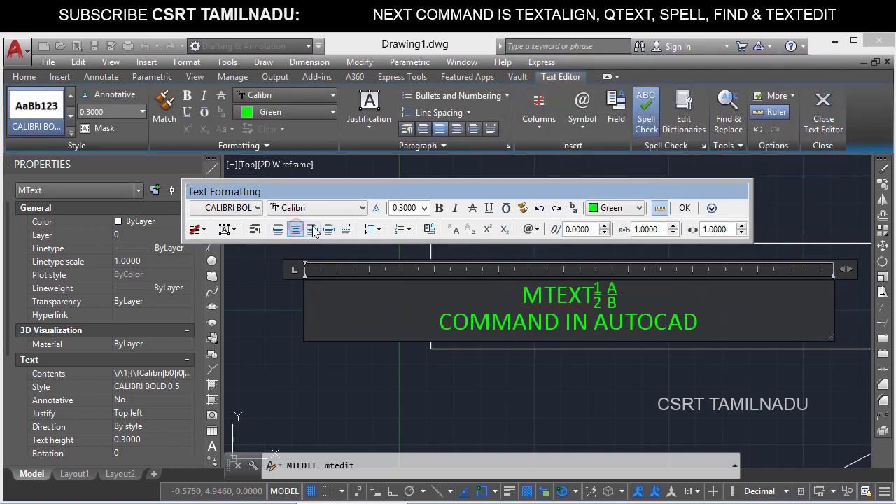
pyautogui.click(312, 230)
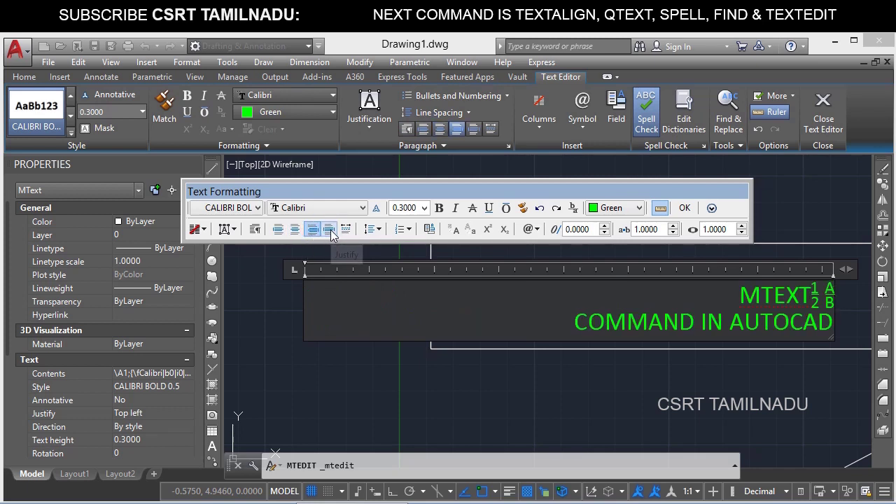
pyautogui.click(236, 231)
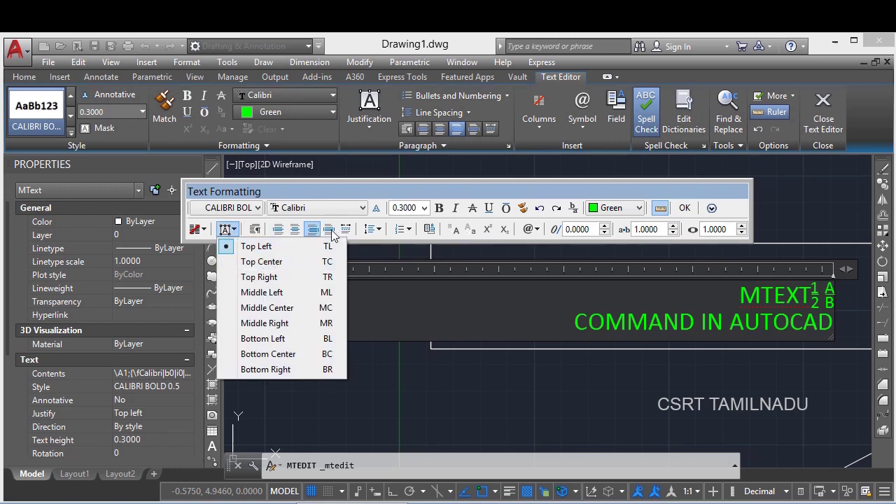
pyautogui.click(329, 229)
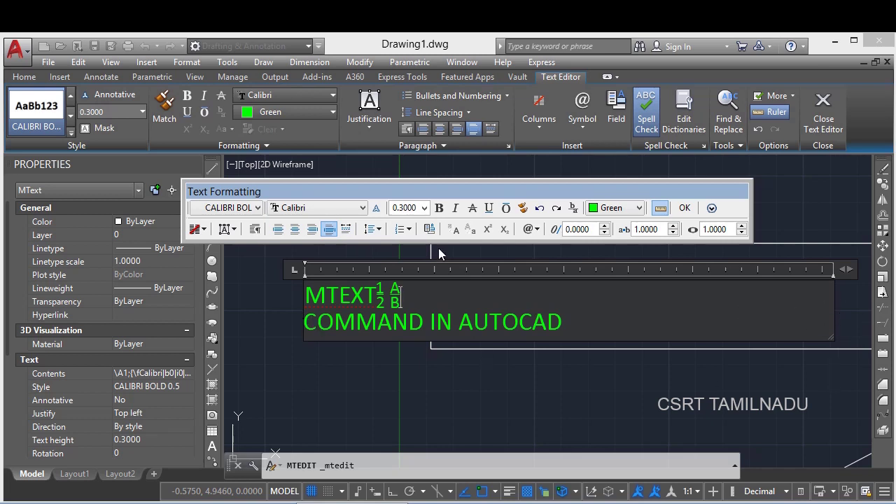
pyautogui.click(346, 229)
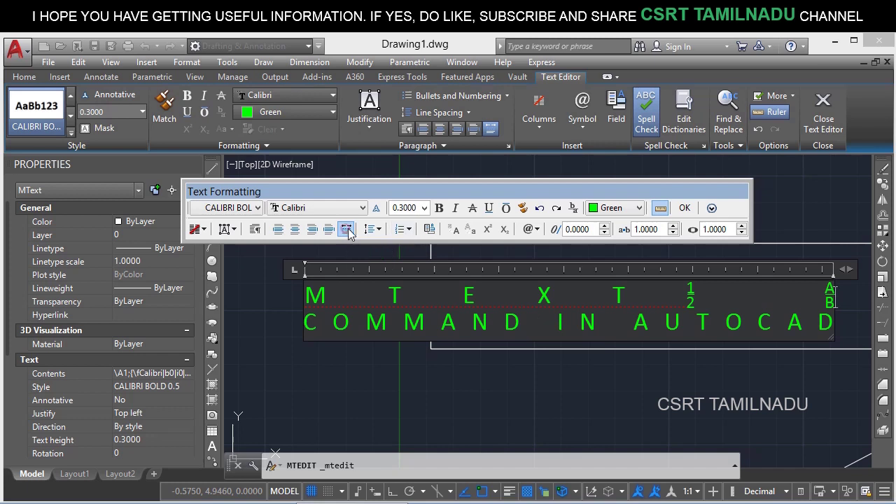
# Step: Increase the line spacing between the two lines, then reduce it again
pyautogui.click(379, 230)
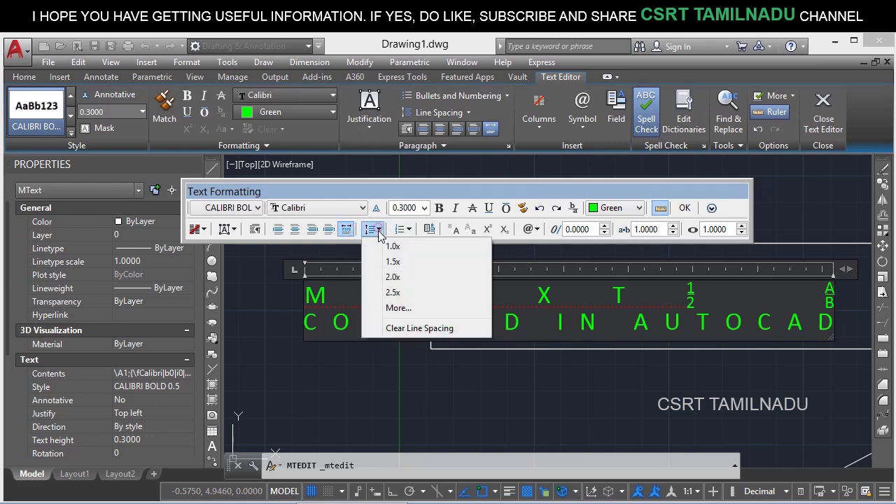
pyautogui.click(393, 292)
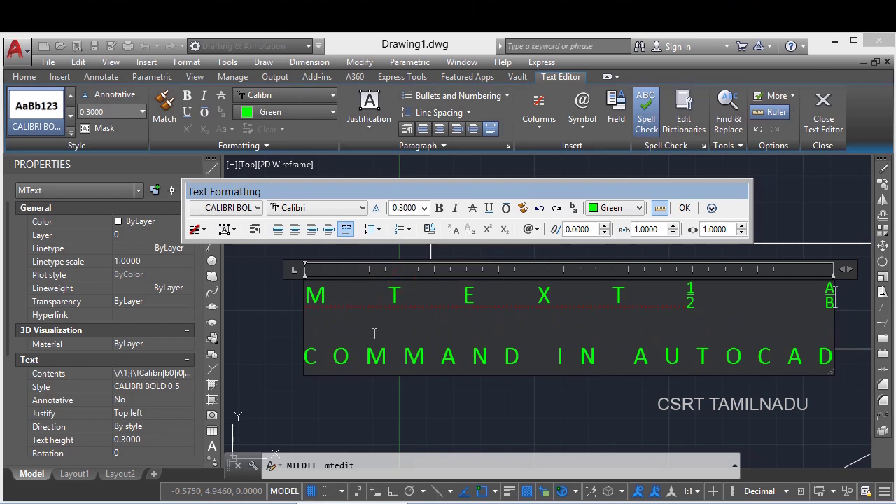
pyautogui.click(371, 229)
pyautogui.click(416, 281)
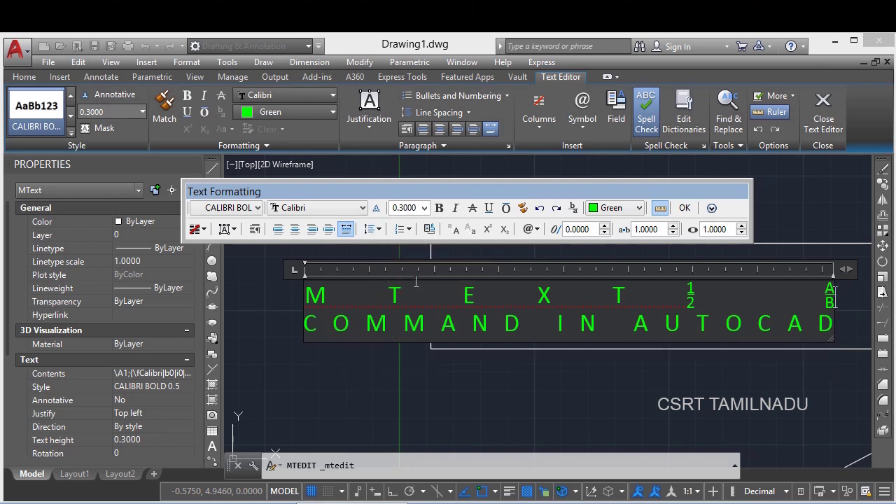
pyautogui.hotkey('ctrl', 'a')
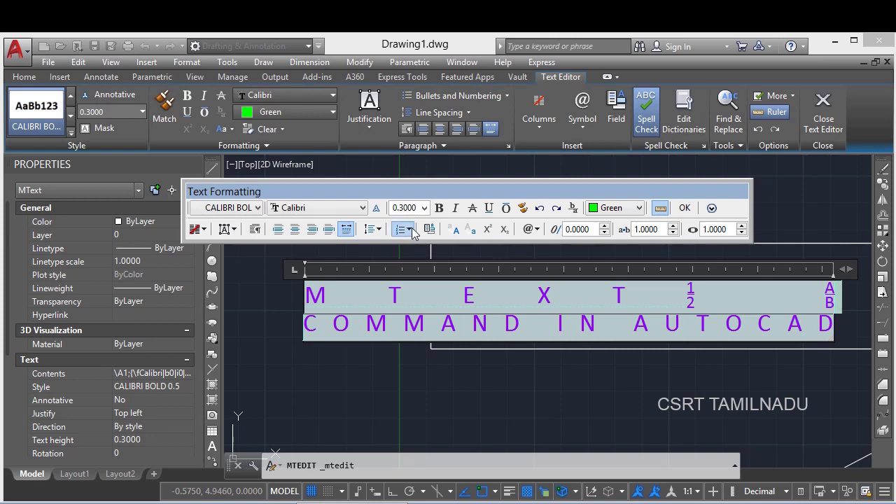
# Step: Apply Numbered list formatting so the two lines start with 1. and 2
pyautogui.click(406, 229)
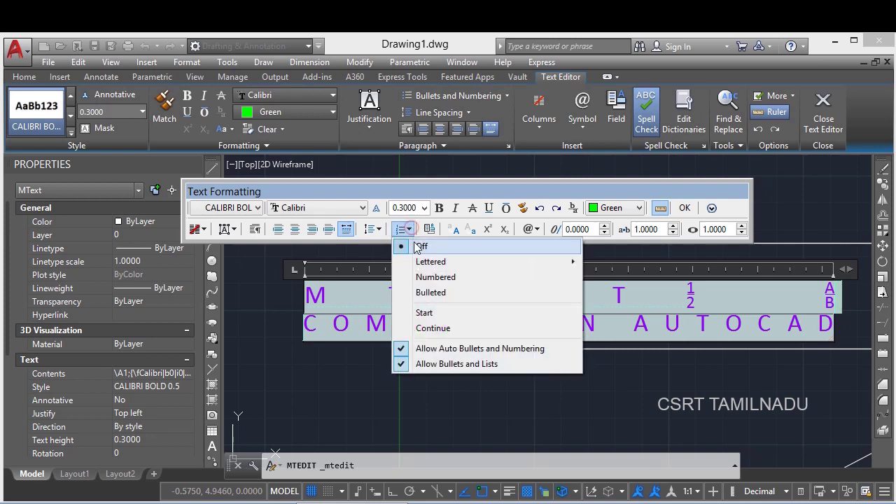
pyautogui.click(451, 278)
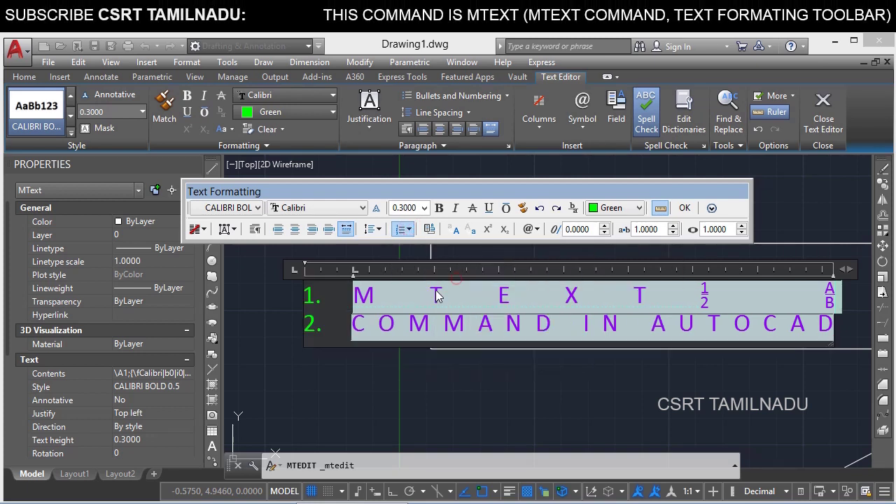
pyautogui.click(373, 299)
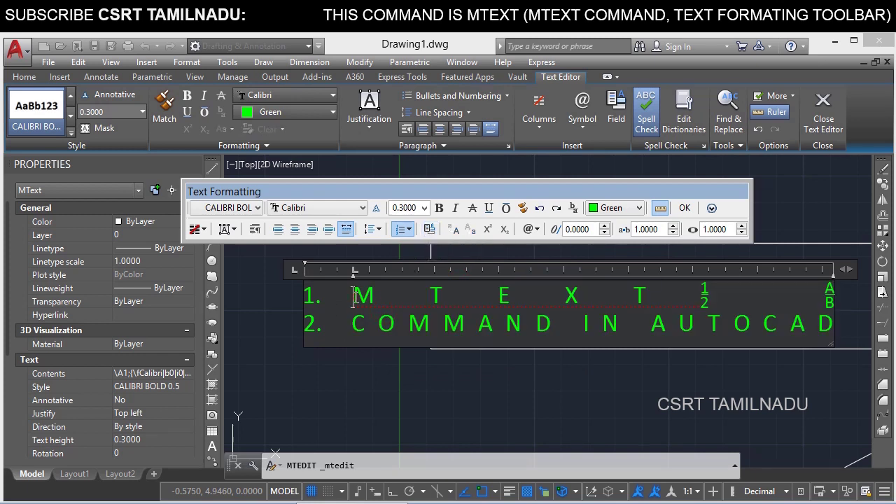
# Step: Insert a Date field in M.d.yyyy format (7.26.2018) and convert it to plain text
pyautogui.click(430, 232)
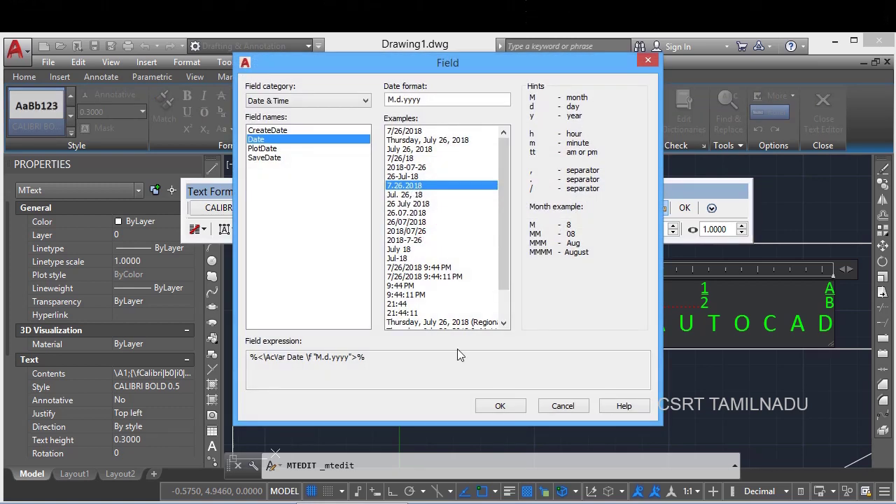
pyautogui.click(500, 406)
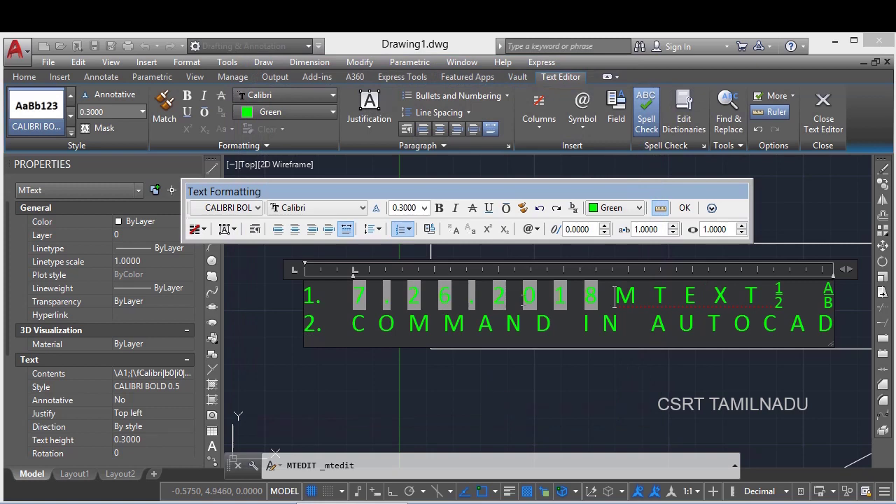
pyautogui.moveTo(615, 295); pyautogui.dragTo(517, 298)
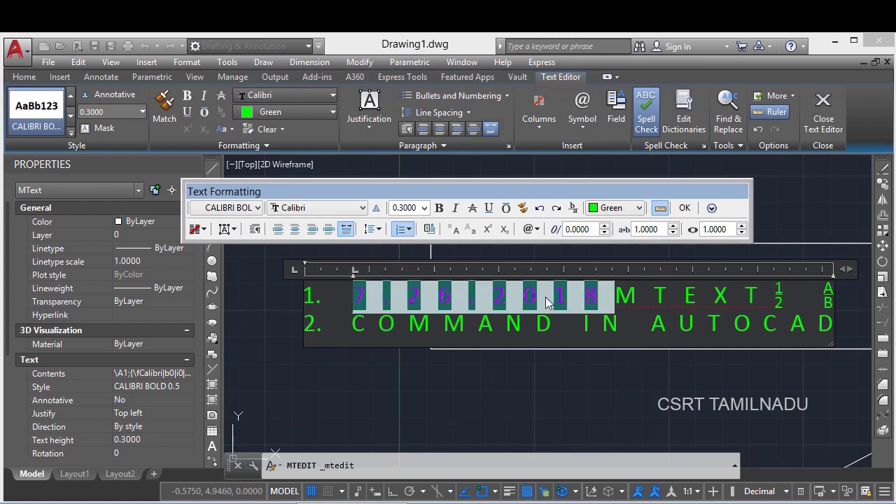
pyautogui.rightClick(499, 297)
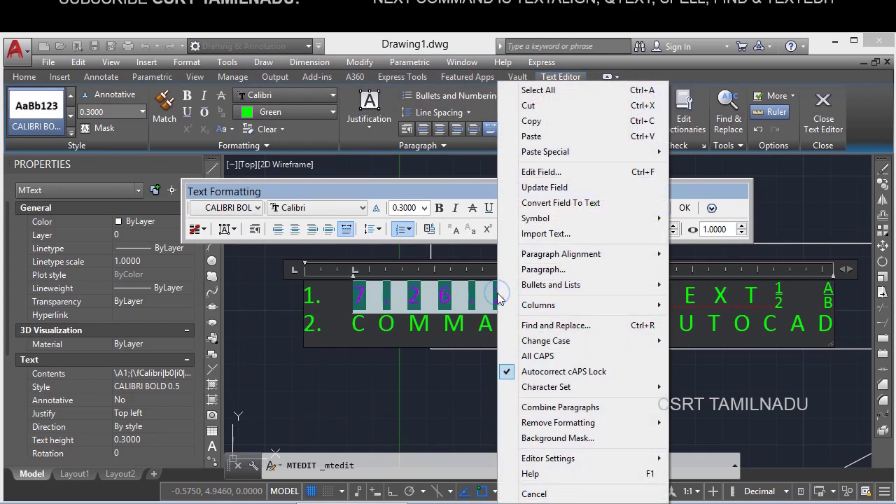
pyautogui.click(586, 203)
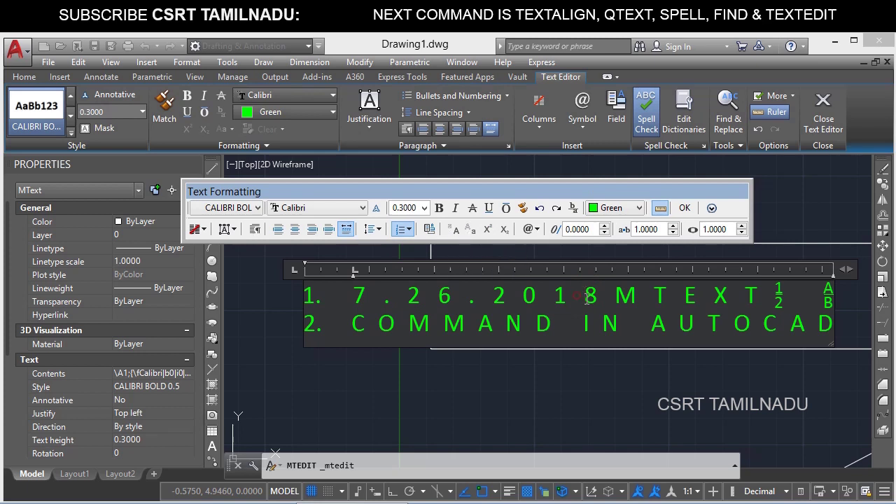
# Step: Switch 'MTEXT ½' to lowercase, then back to uppercase
pyautogui.moveTo(614, 297); pyautogui.dragTo(804, 306)
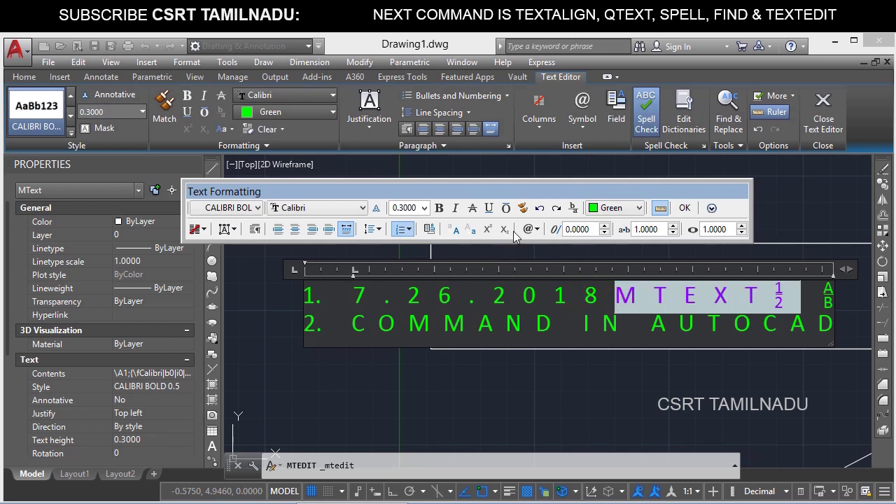
pyautogui.click(471, 230)
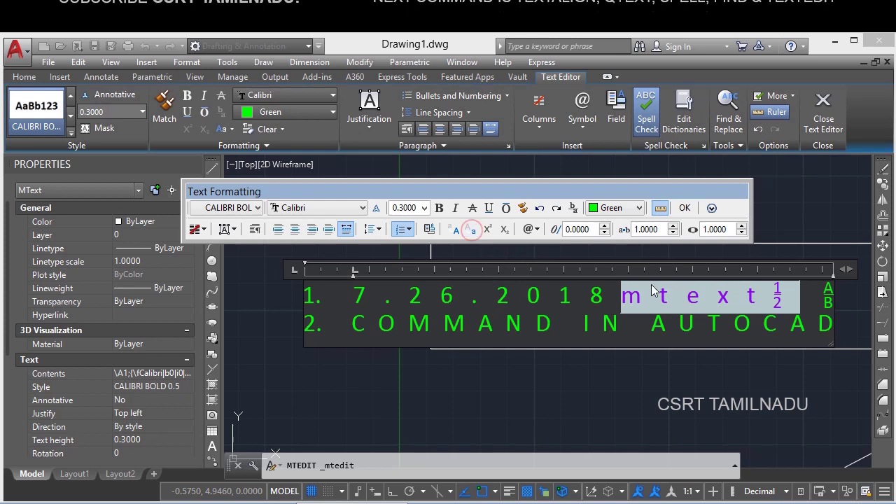
pyautogui.click(456, 230)
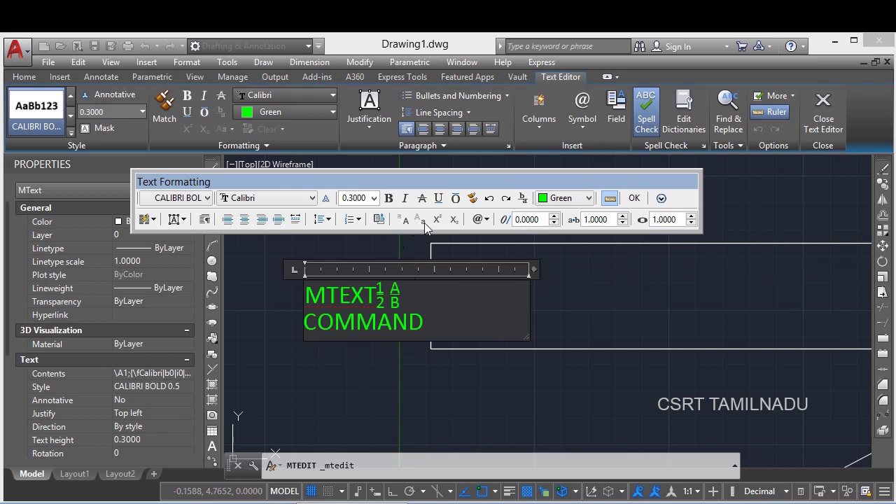
# Step: Type X2 after COMMAND and format the 2 as a superscript
pyautogui.click(434, 321)
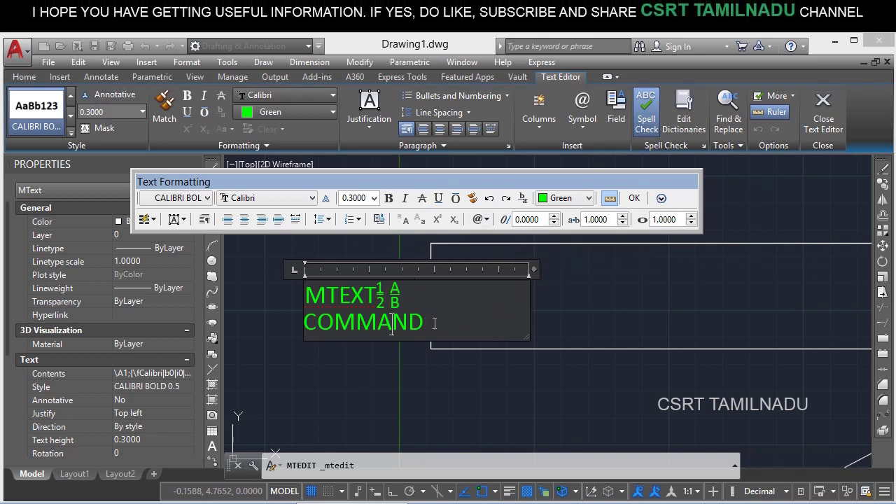
pyautogui.write('X')
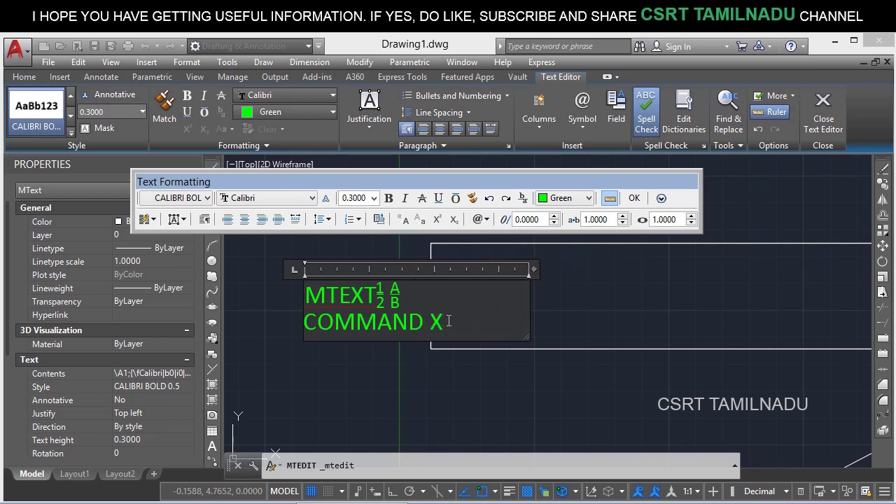
pyautogui.write('W')
pyautogui.press('BackSpace')
pyautogui.write('2')
pyautogui.moveTo(456, 322); pyautogui.dragTo(444, 321)
pyautogui.click(438, 221)
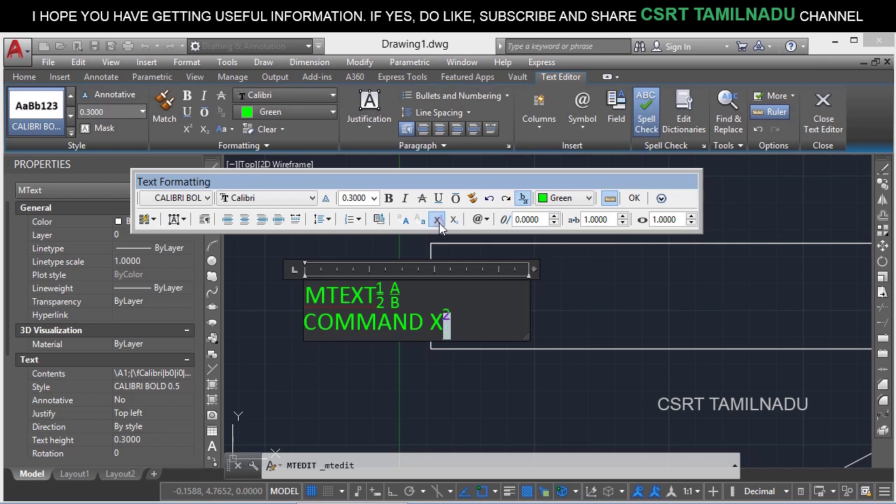
pyautogui.click(450, 323)
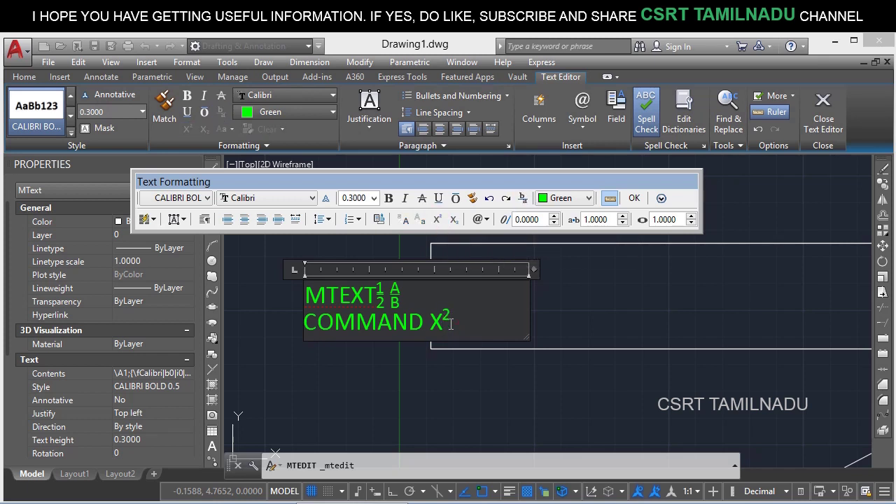
# Step: Retype the 2 and format it as a subscript instead
pyautogui.scroll(3, 451, 323)
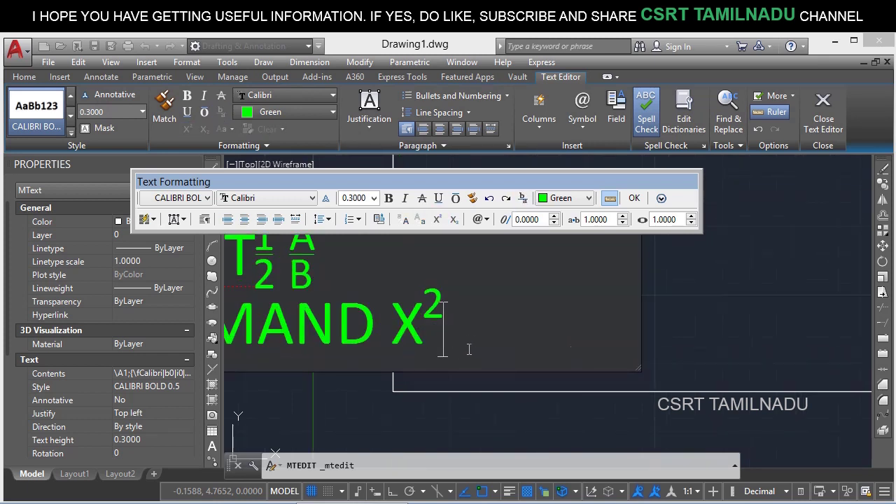
pyautogui.press('BackSpace')
pyautogui.write('2')
pyautogui.moveTo(476, 325); pyautogui.dragTo(424, 326)
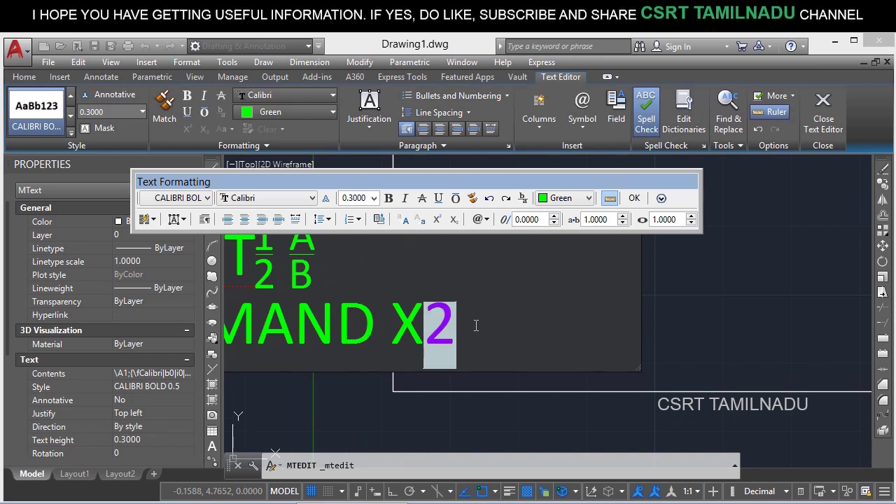
pyautogui.click(455, 221)
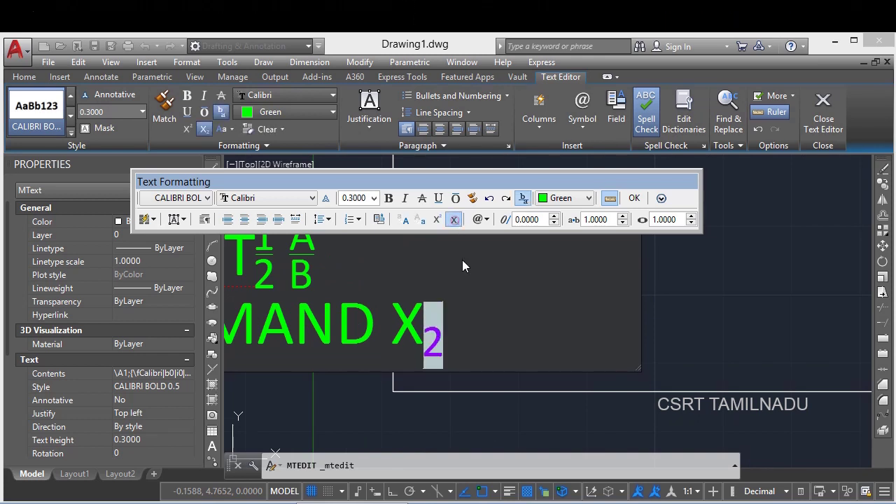
pyautogui.click(476, 333)
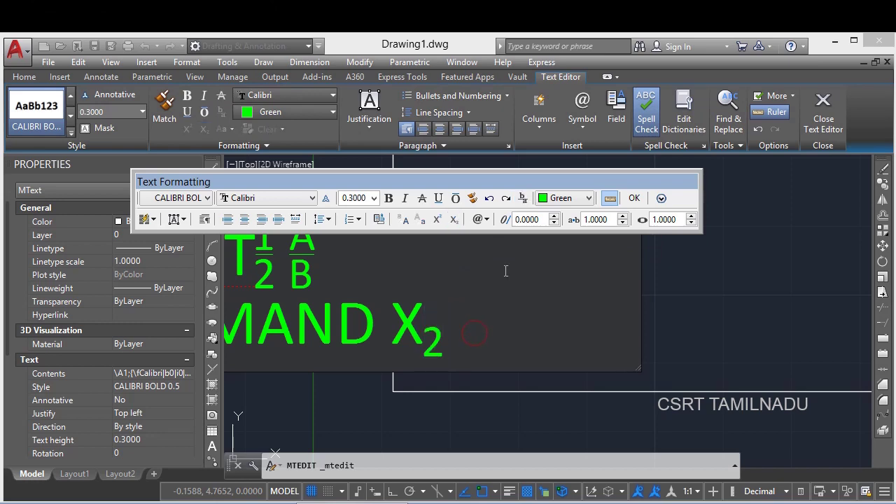
# Step: Insert Delta and Omega symbols after X₂, then close the text editor
pyautogui.click(483, 221)
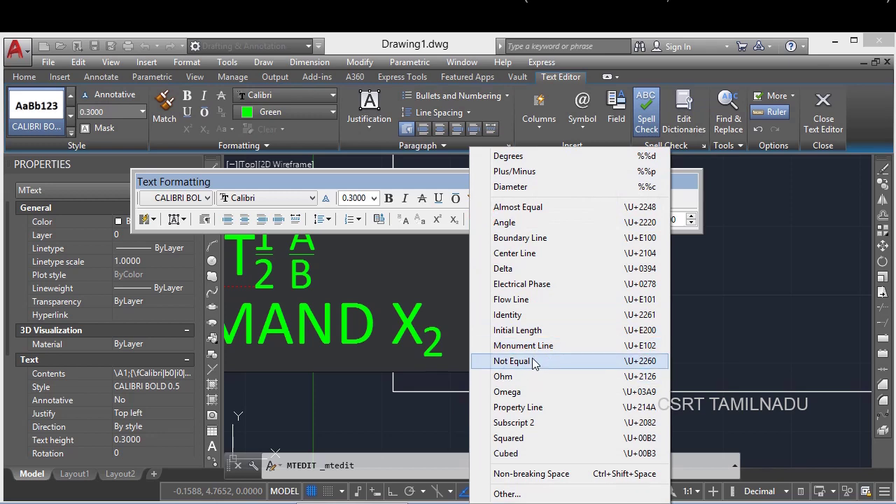
pyautogui.click(522, 268)
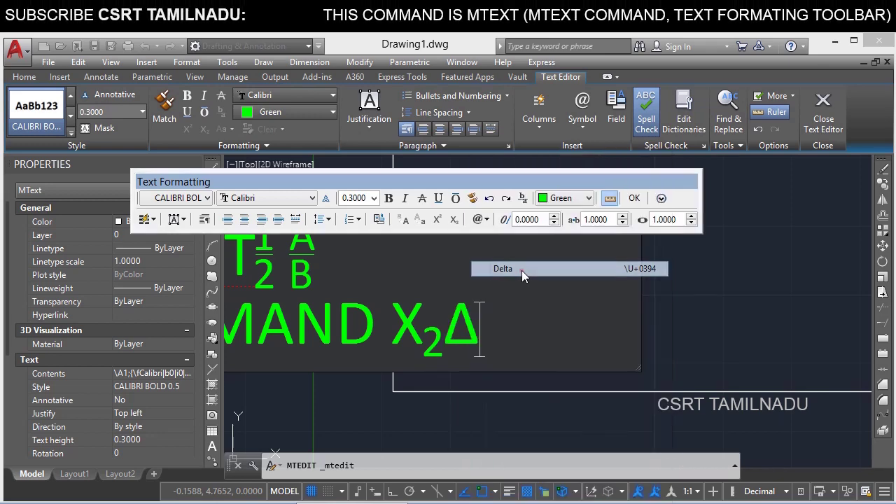
pyautogui.rightClick(507, 343)
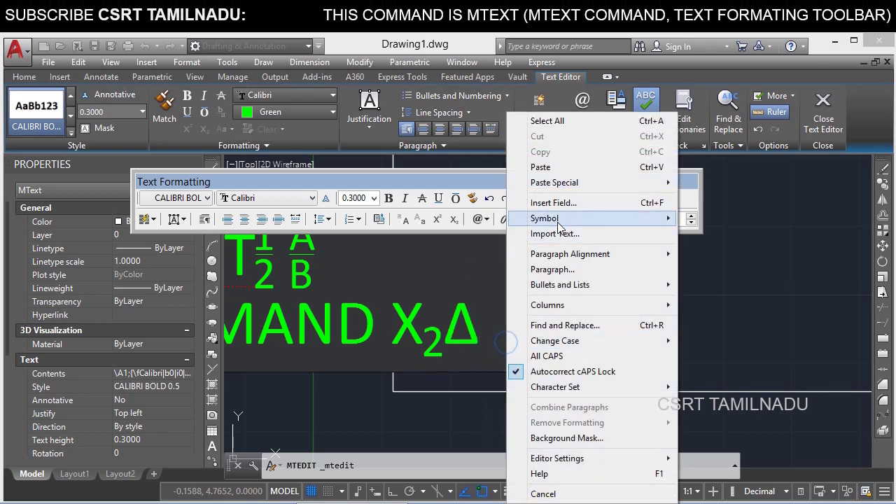
pyautogui.click(518, 170)
pyautogui.click(511, 392)
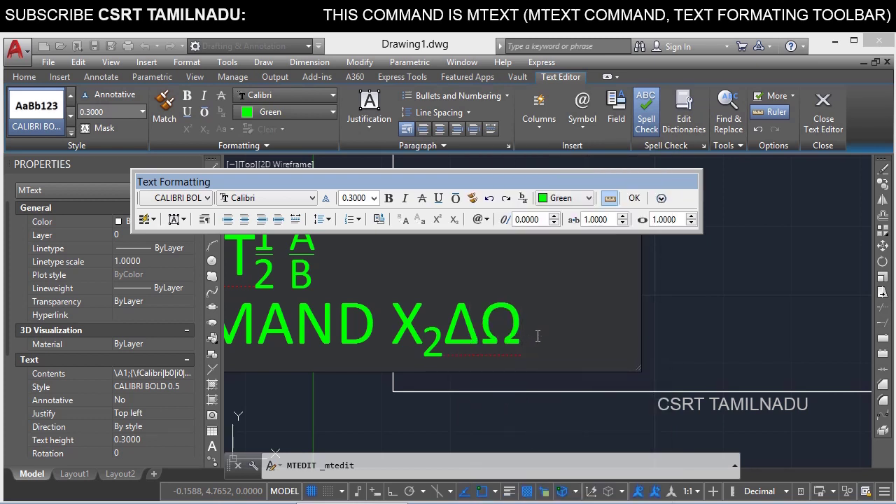
pyautogui.click(488, 220)
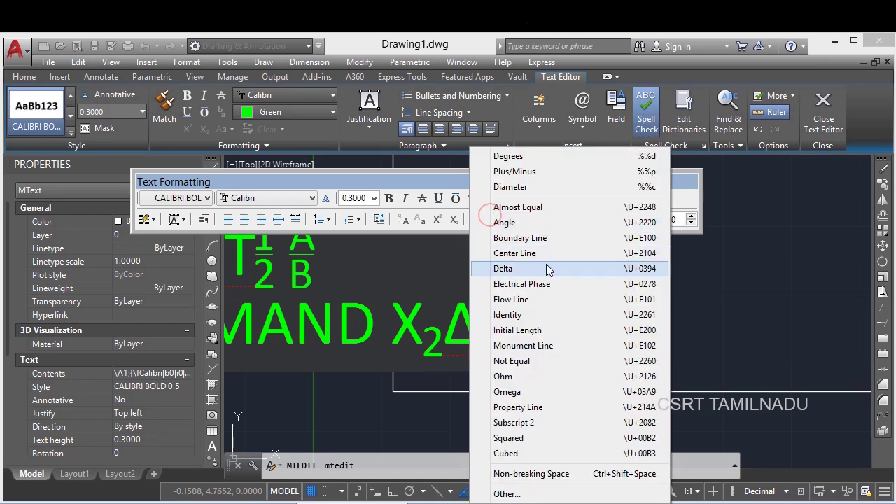
pyautogui.click(616, 392)
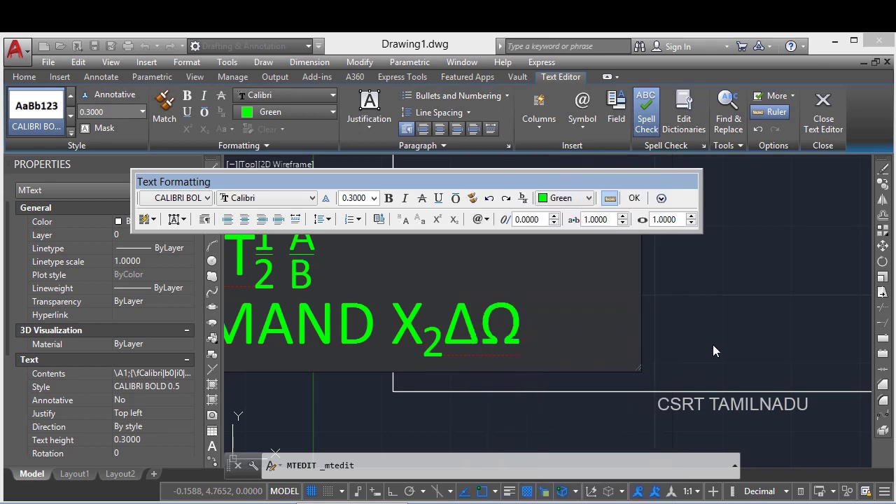
pyautogui.click(564, 370)
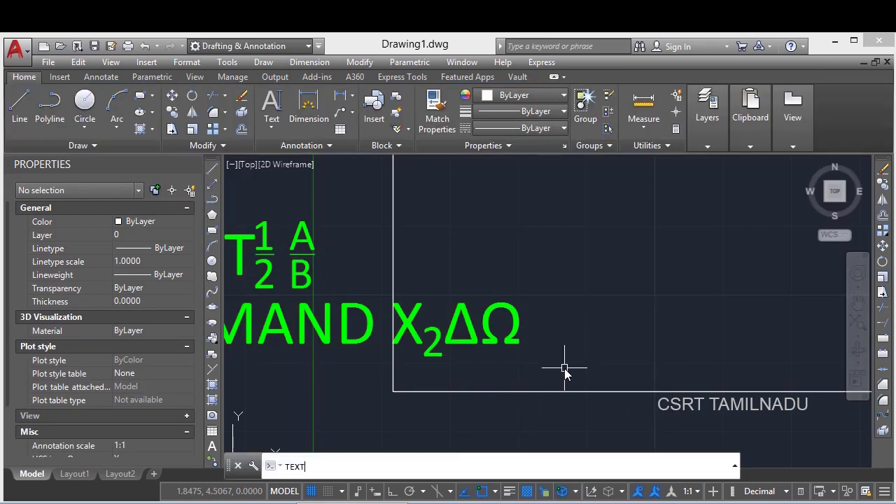
# Step: Create single-line text 'TEXT%%C%%p' at 0 rotation, displaying as TEXTØ±
pyautogui.press('Return')
pyautogui.click(673, 343)
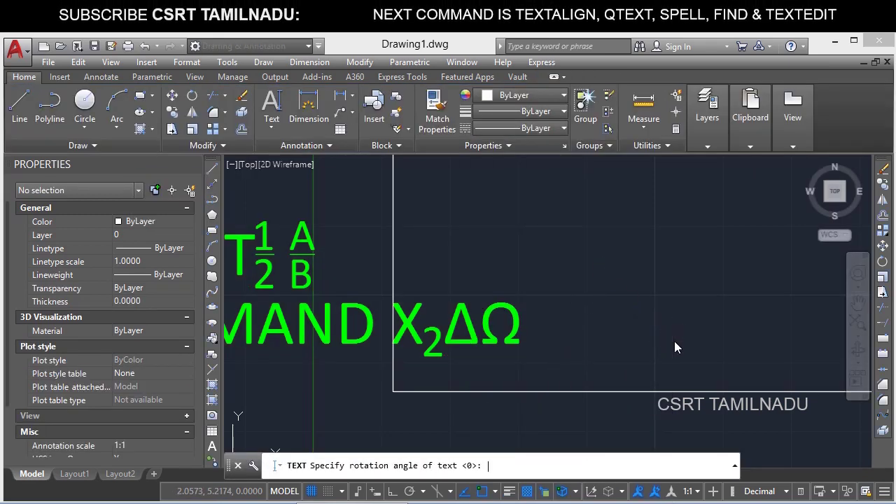
pyautogui.press('Return')
pyautogui.write('TEXT')
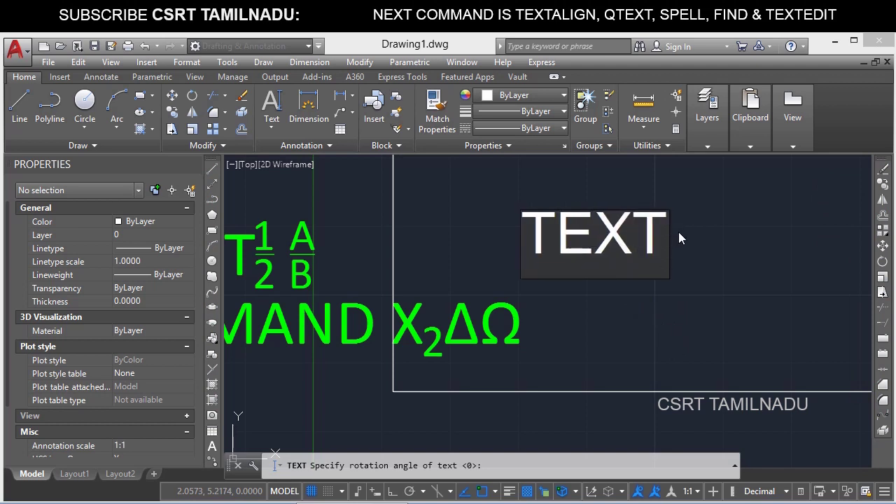
pyautogui.scroll(-2, 678, 238)
pyautogui.scroll(2, 637, 223)
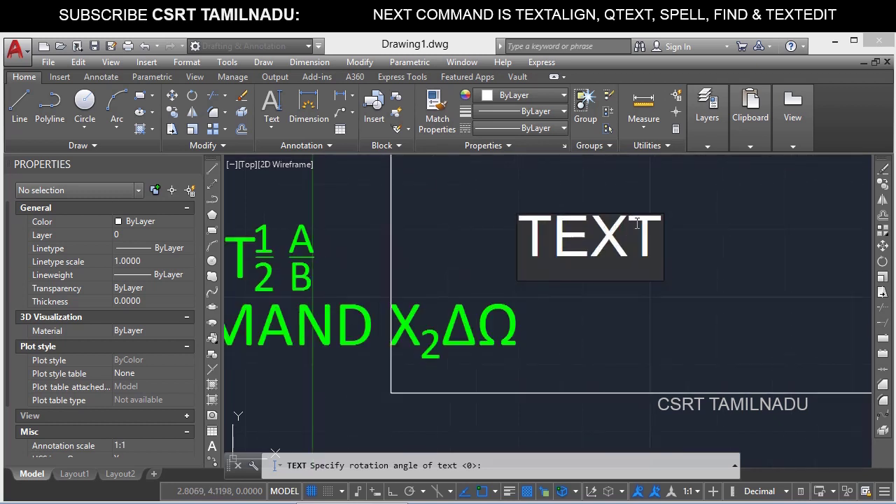
pyautogui.moveTo(620, 236); pyautogui.dragTo(527, 257, button='middle')
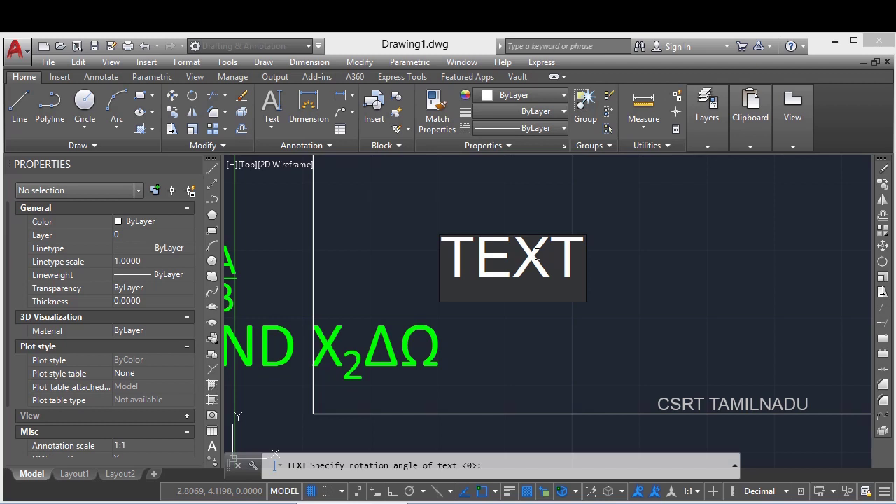
pyautogui.write('%%C')
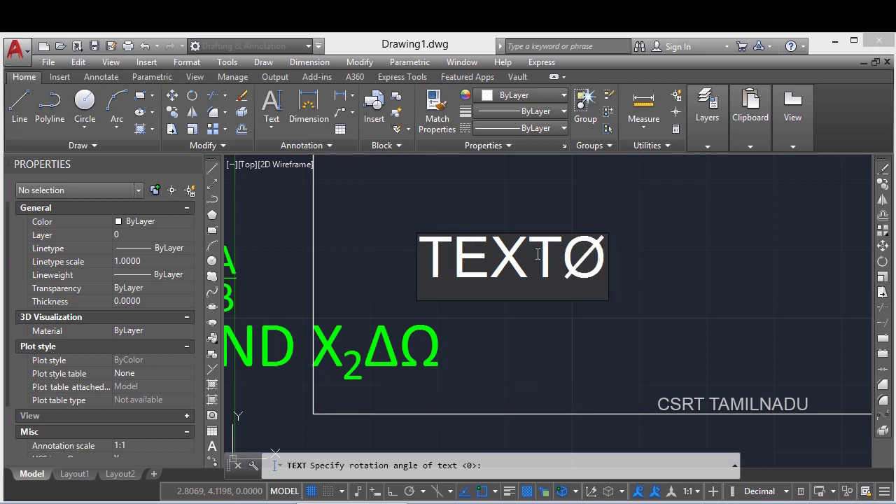
pyautogui.write('%%p')
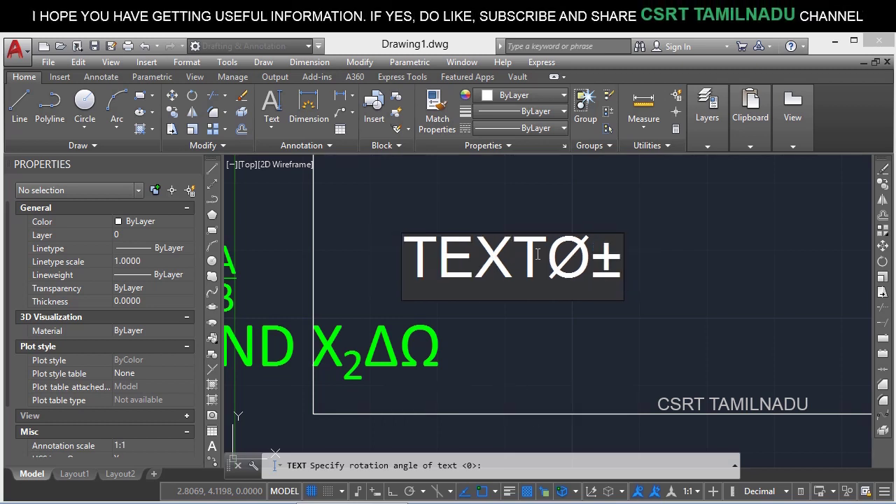
pyautogui.press('Return')
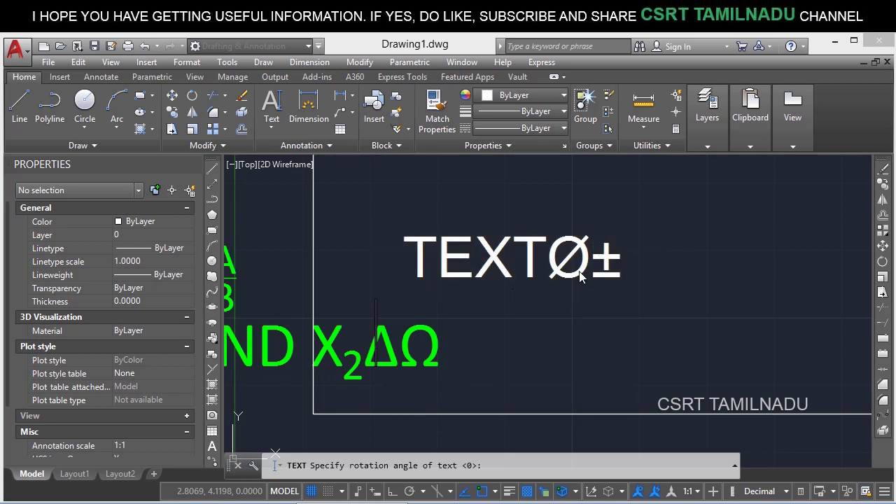
pyautogui.press('Return')
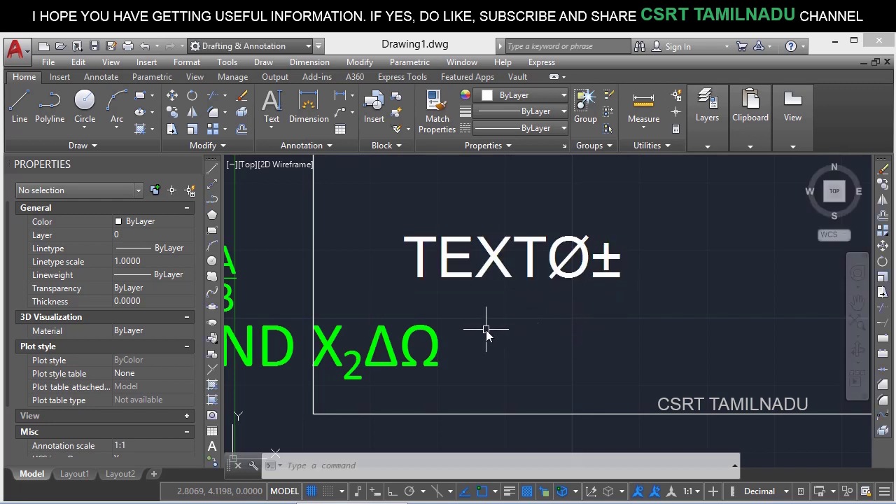
pyautogui.moveTo(486, 334); pyautogui.dragTo(686, 336, button='middle')
# Step: Reopen the green MText and copy the degree sign from Character Map, then close it
pyautogui.doubleClick(486, 356)
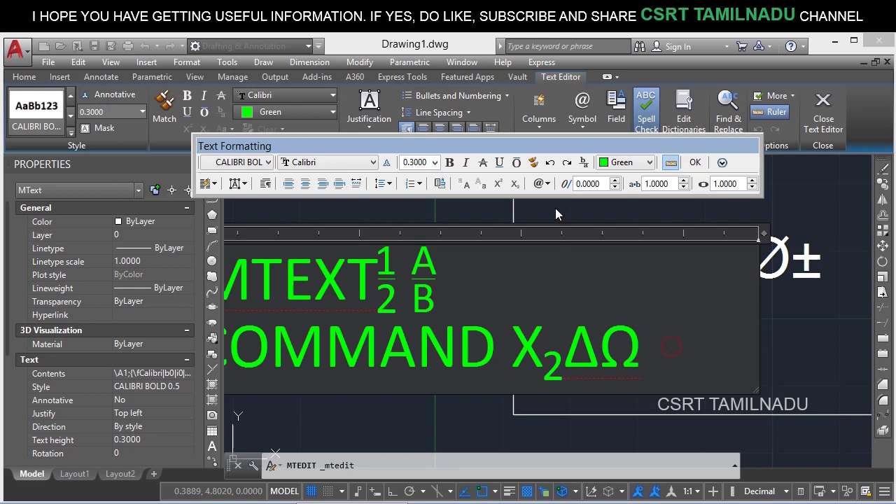
pyautogui.click(543, 184)
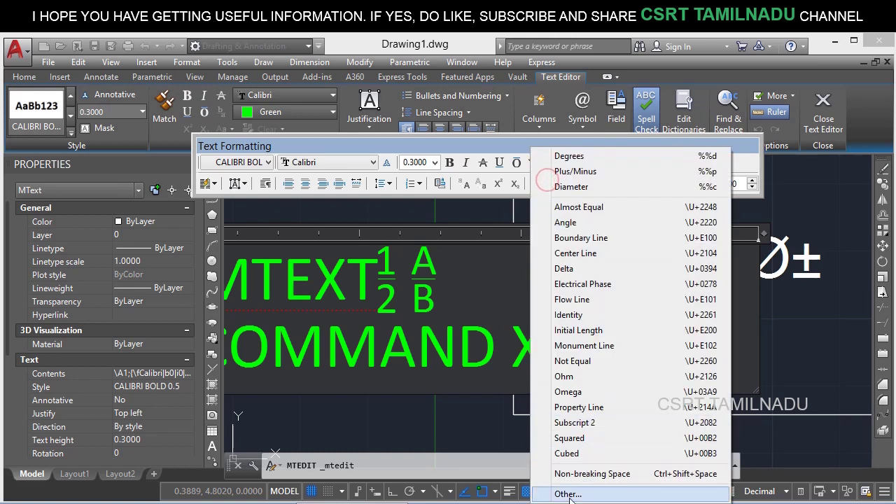
pyautogui.click(569, 494)
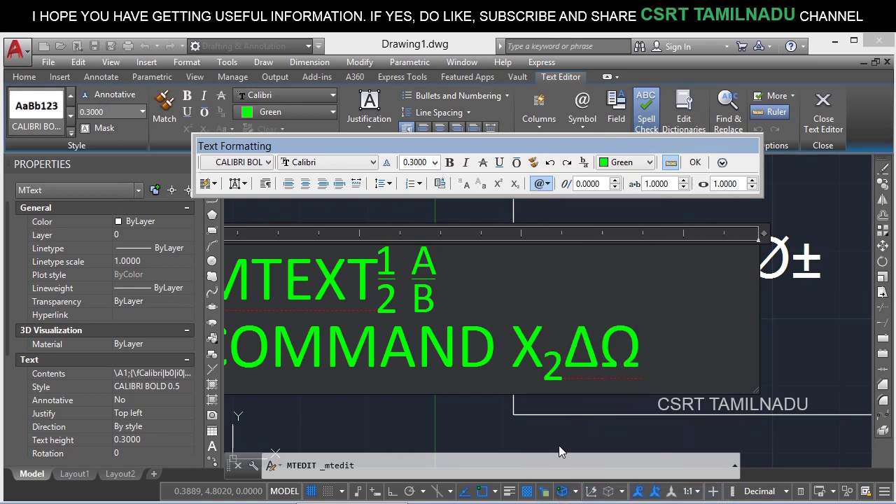
pyautogui.click(146, 179)
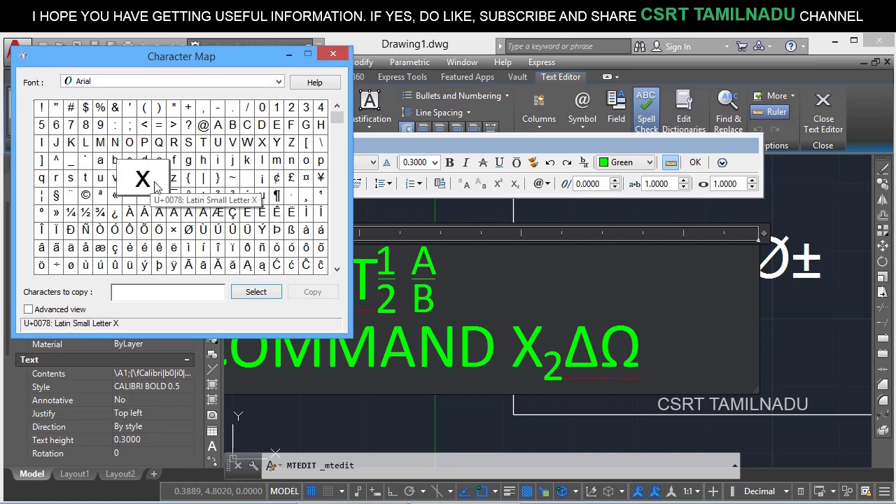
pyautogui.click(247, 195)
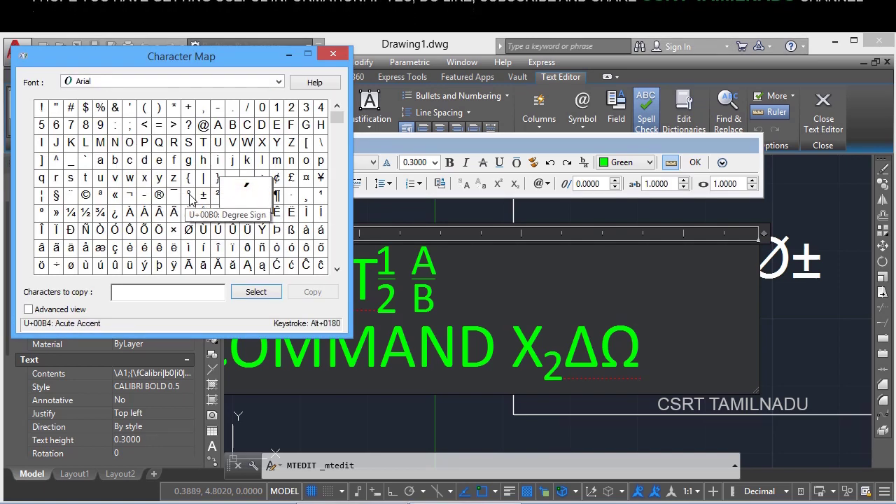
pyautogui.click(189, 196)
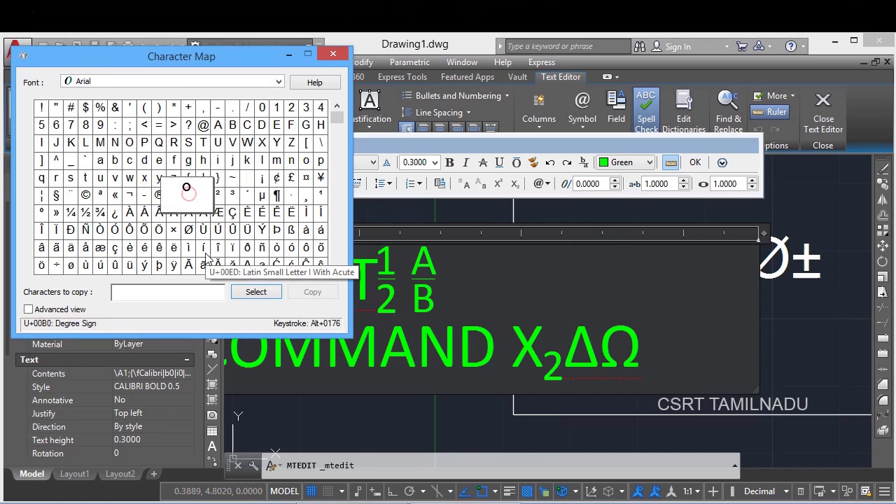
pyautogui.click(254, 292)
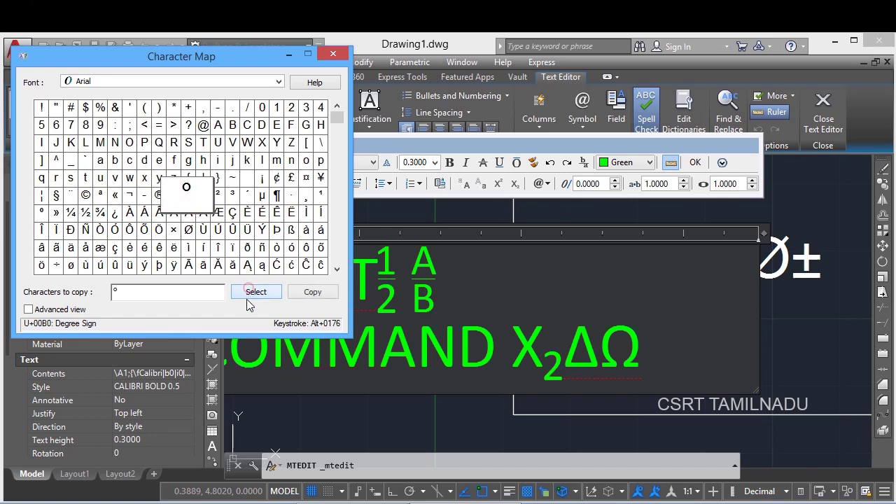
pyautogui.click(306, 297)
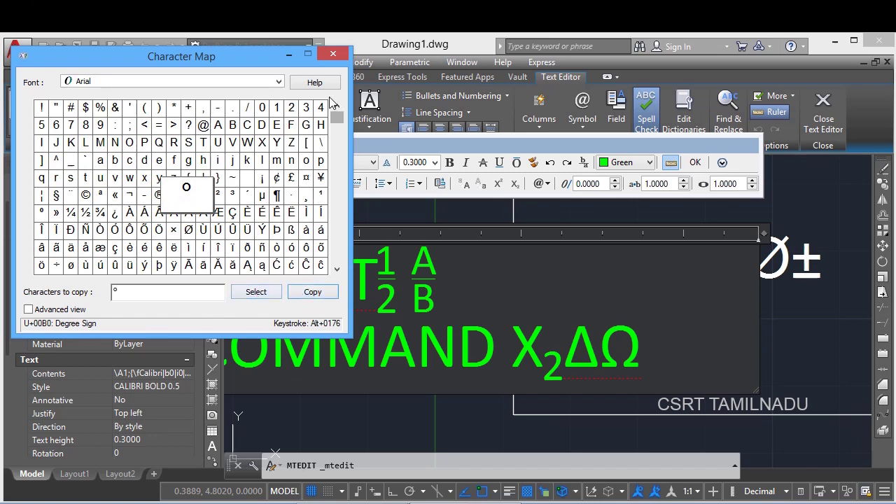
pyautogui.click(324, 55)
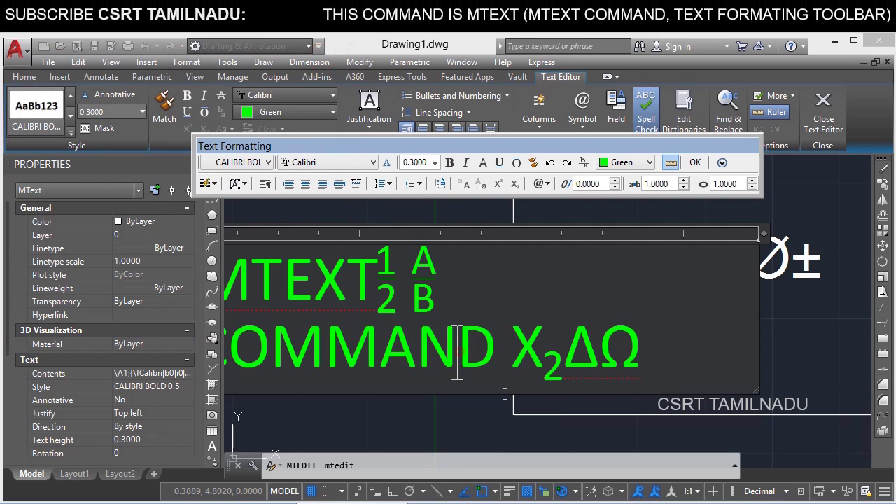
# Step: Give the last line D X₂ΔΩ a 45 oblique angle
pyautogui.scroll(-5, 555, 422)
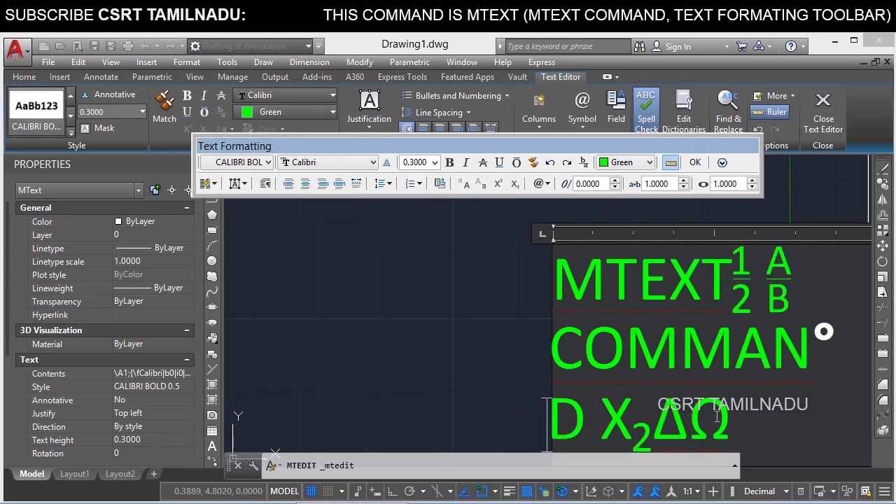
pyautogui.scroll(2, 485, 397)
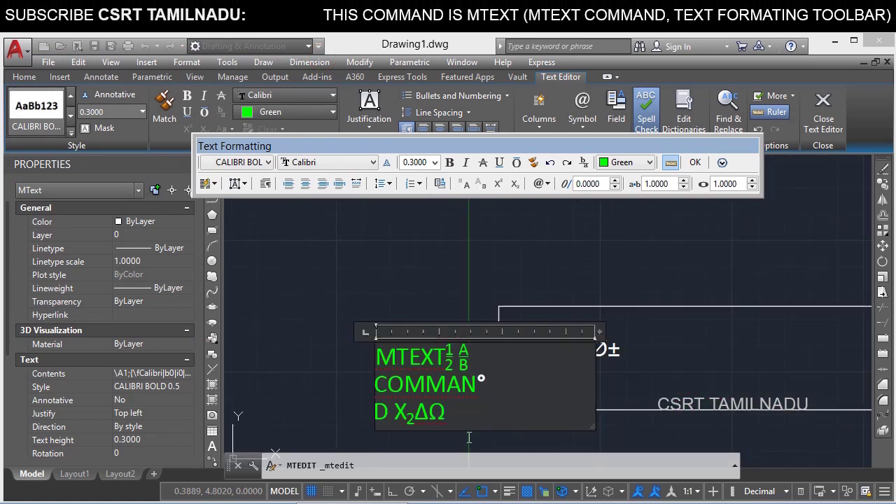
pyautogui.moveTo(446, 413); pyautogui.dragTo(371, 413)
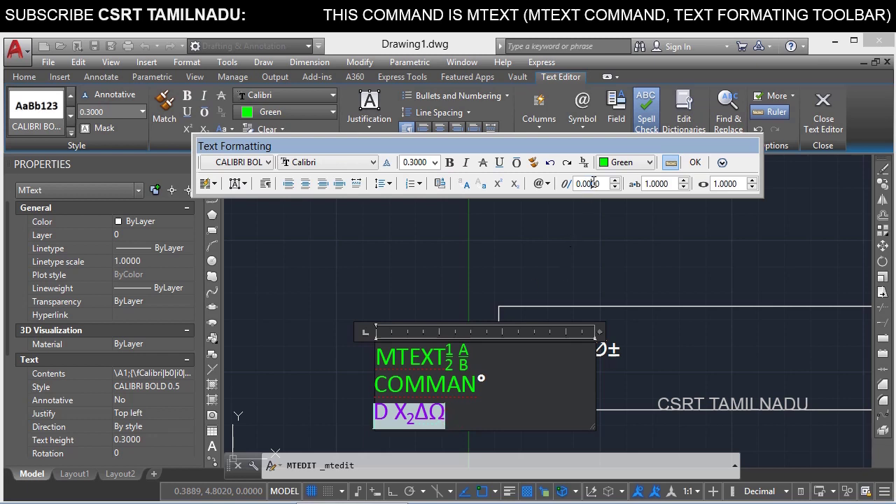
pyautogui.write('45')
pyautogui.press('Return')
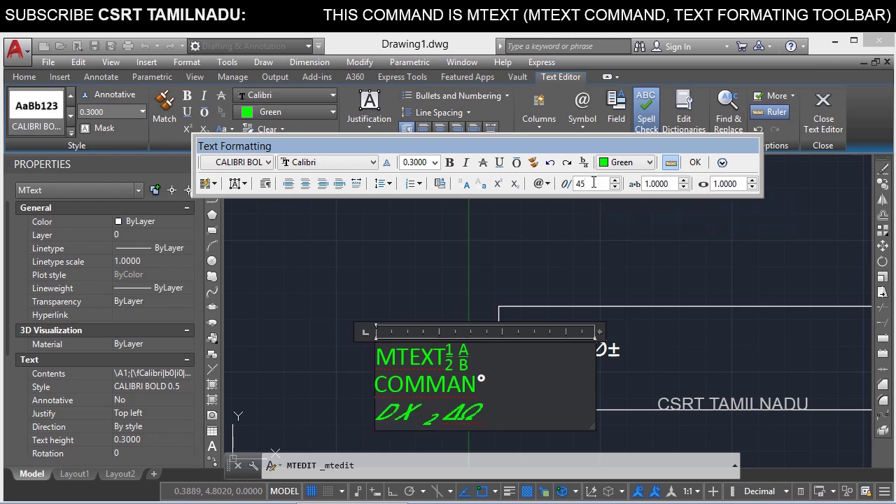
pyautogui.click(511, 424)
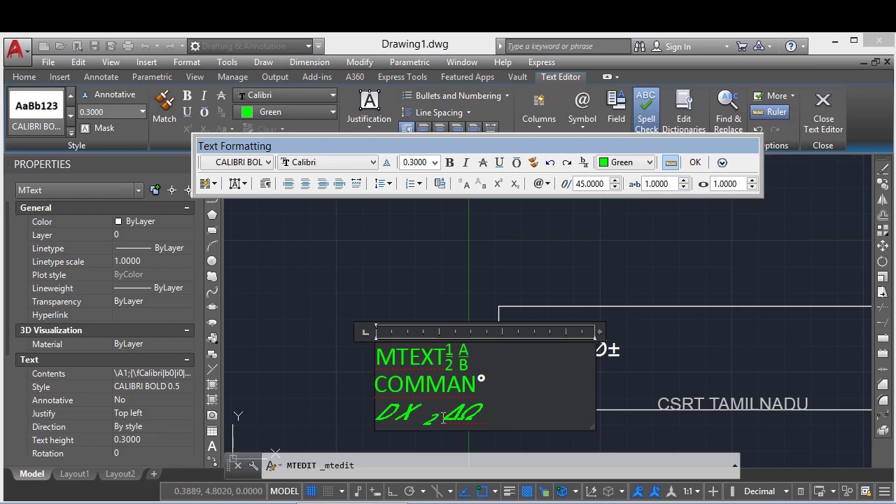
# Step: Set the tracking of the word COMMAN to 2
pyautogui.doubleClick(451, 392)
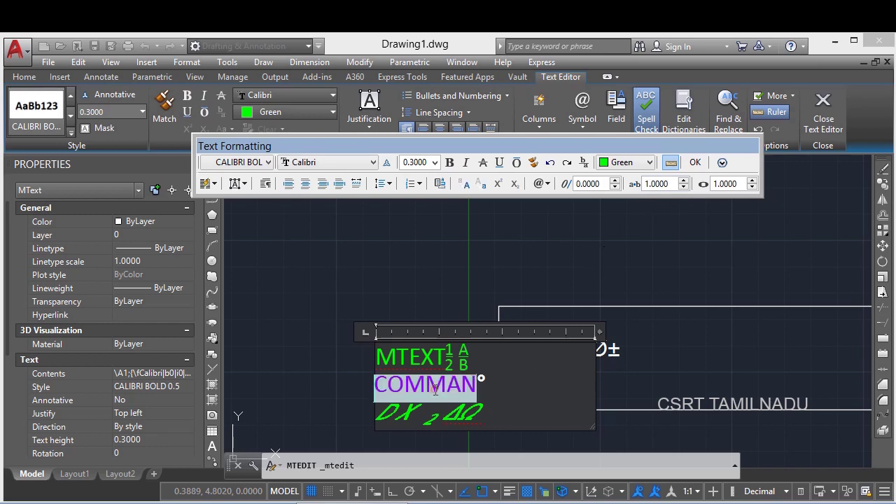
pyautogui.scroll(2, 408, 395)
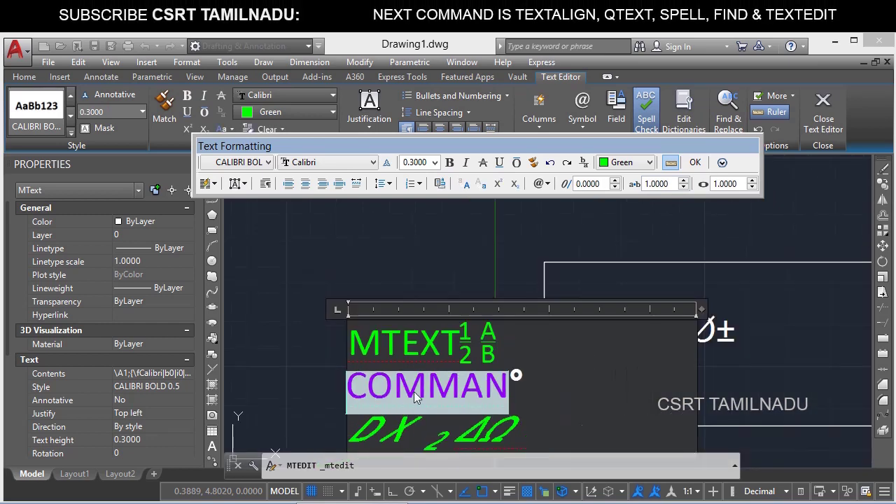
pyautogui.doubleClick(654, 184)
pyautogui.write('2')
pyautogui.press('Return')
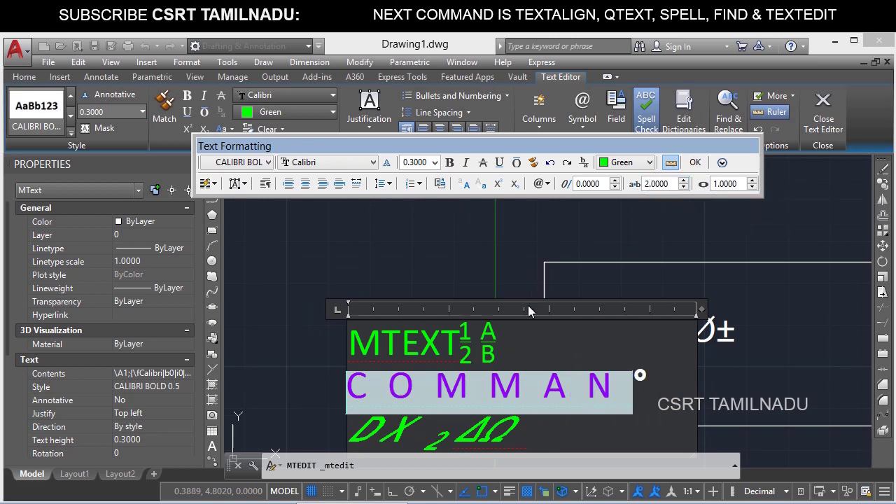
pyautogui.press('Escape')
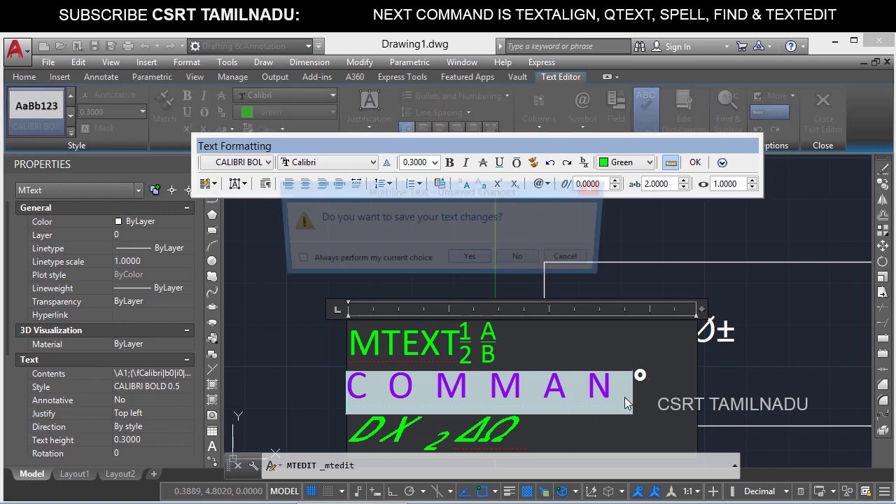
pyautogui.press('Escape')
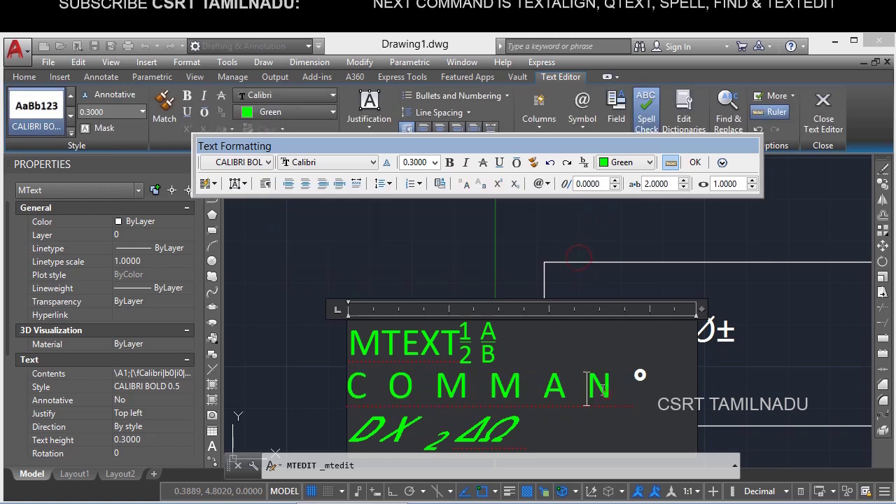
# Step: Give COMMAN a width factor of 3
pyautogui.doubleClick(601, 392)
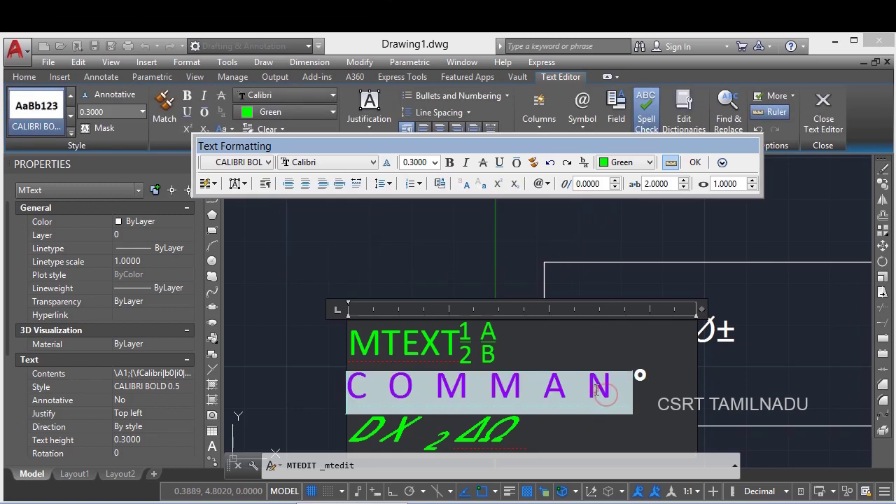
pyautogui.doubleClick(725, 183)
pyautogui.write('3')
pyautogui.press('Return')
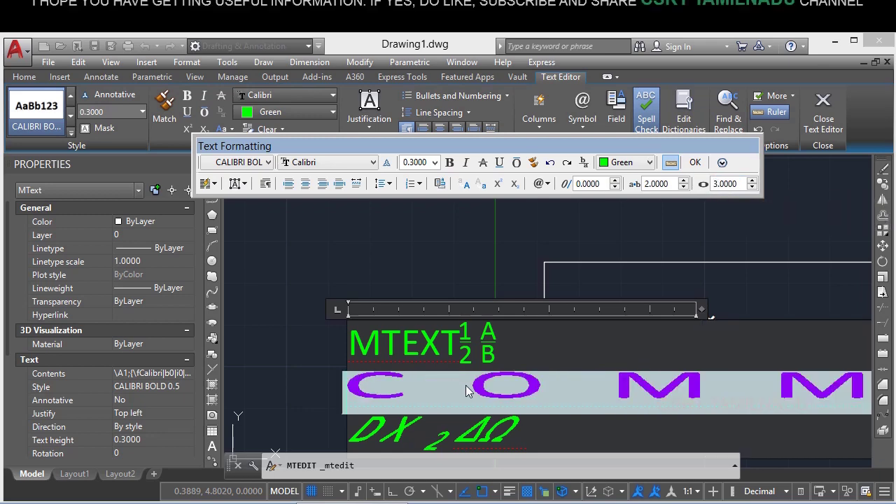
pyautogui.scroll(-2, 553, 411)
pyautogui.scroll(-2, 799, 412)
pyautogui.moveTo(799, 412)
pyautogui.mouseDown(button='middle')
pyautogui.moveTo(753, 418)
pyautogui.moveTo(541, 359)
pyautogui.mouseUp(button='middle')
pyautogui.click(458, 335)
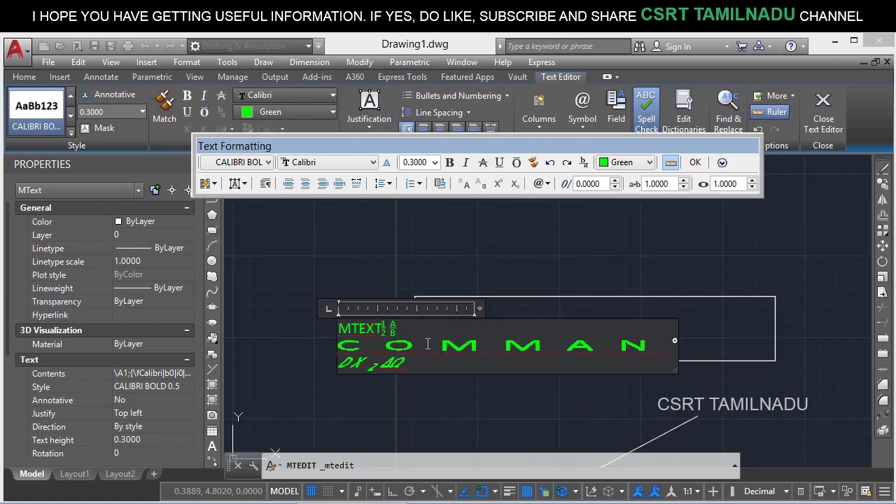
pyautogui.rightClick(427, 344)
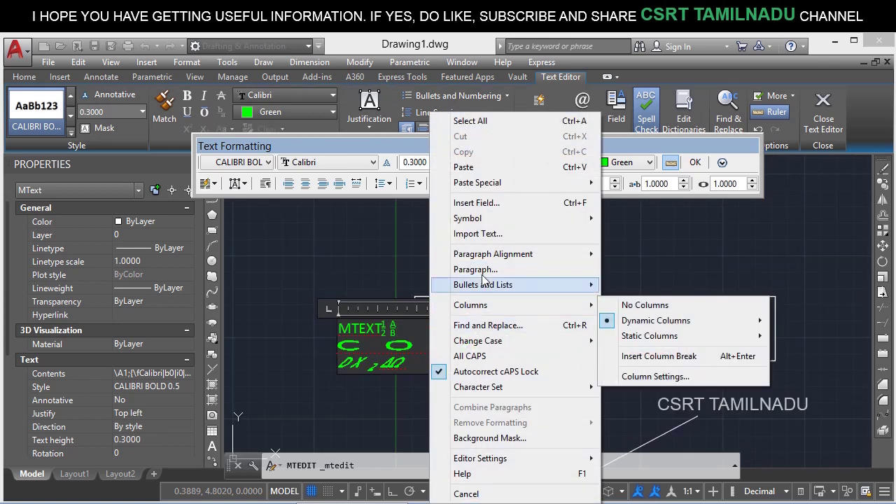
# Step: Convert the edited text to UPPERCASE with Change Case
pyautogui.moveTo(500, 217)
pyautogui.moveTo(540, 292)
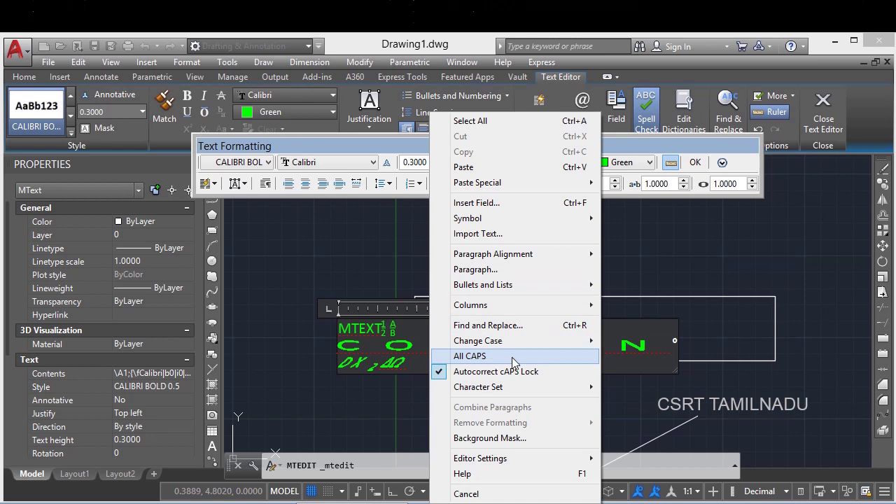
pyautogui.moveTo(506, 342)
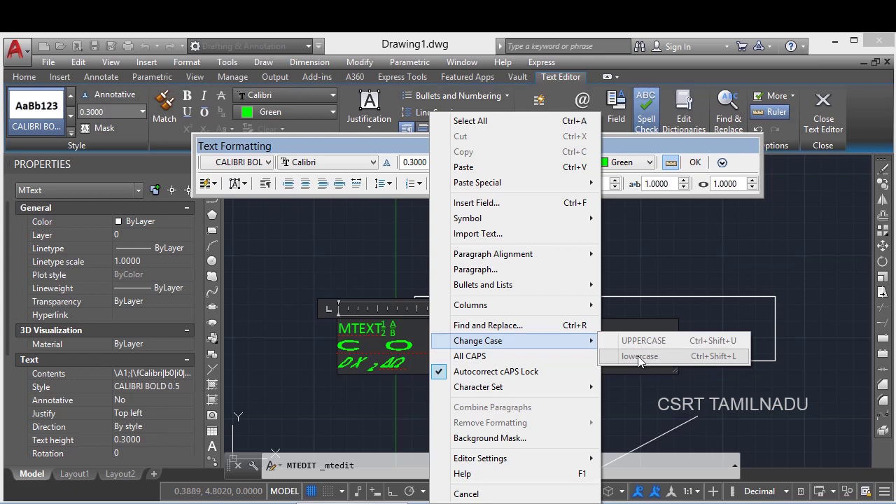
pyautogui.click(405, 139)
pyautogui.click(408, 147)
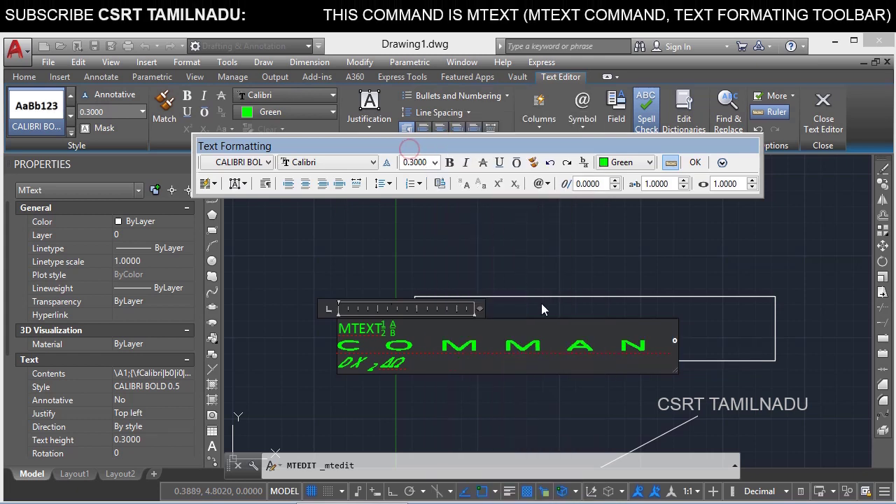
# Step: Close the text editor to commit the multiline text to the drawing
pyautogui.rightClick(440, 337)
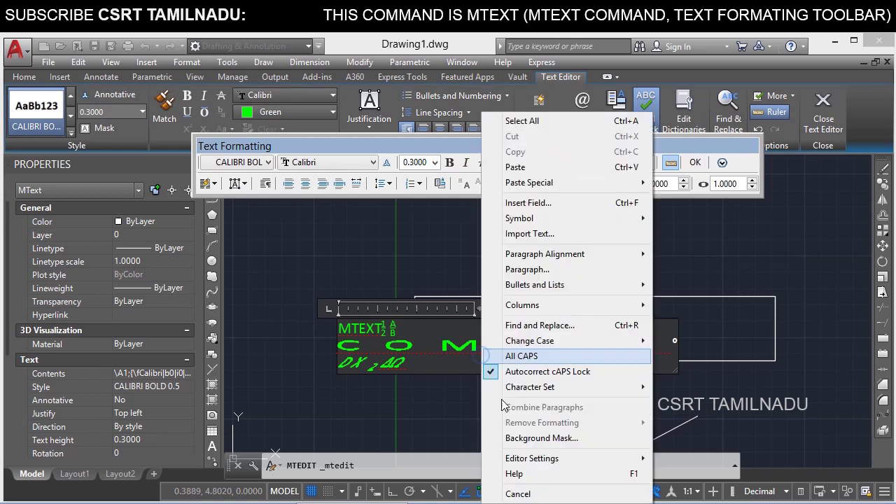
pyautogui.press('Escape')
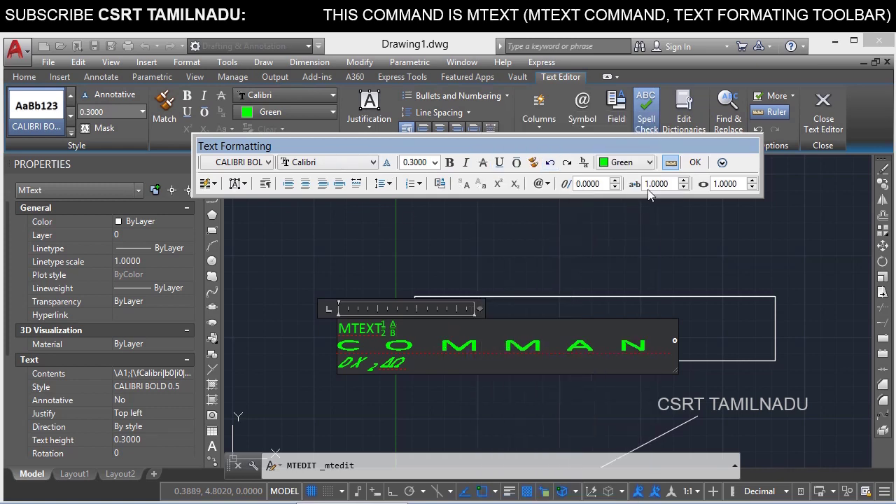
pyautogui.click(722, 163)
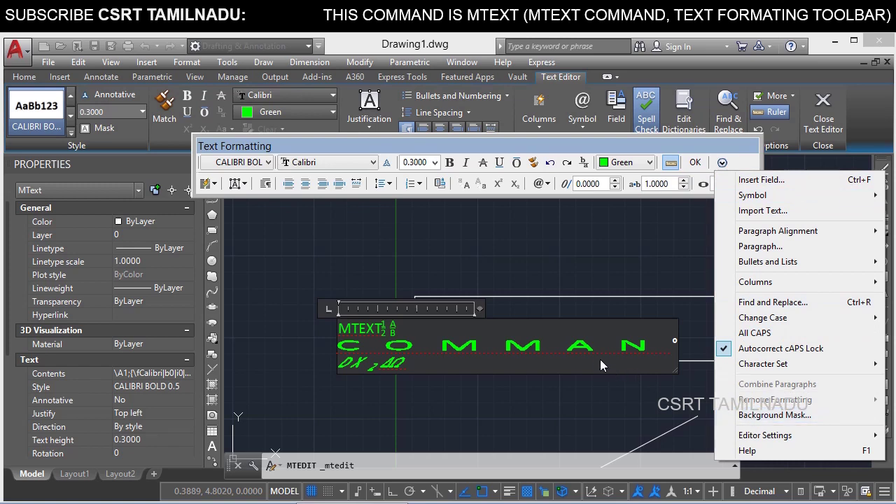
pyautogui.click(456, 266)
pyautogui.moveTo(455, 266); pyautogui.dragTo(540, 424, button='middle')
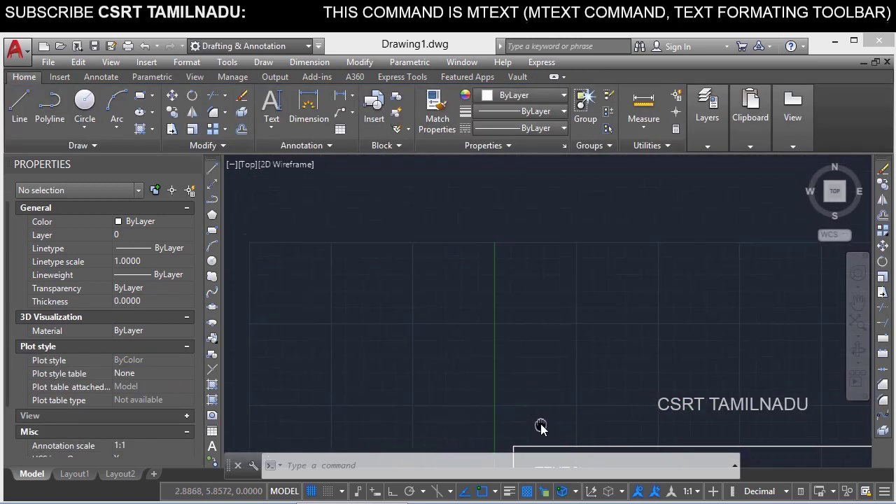
# Step: Start MTEXT, set the first corner and keep the top-left justification
pyautogui.click(510, 306)
pyautogui.click(445, 364)
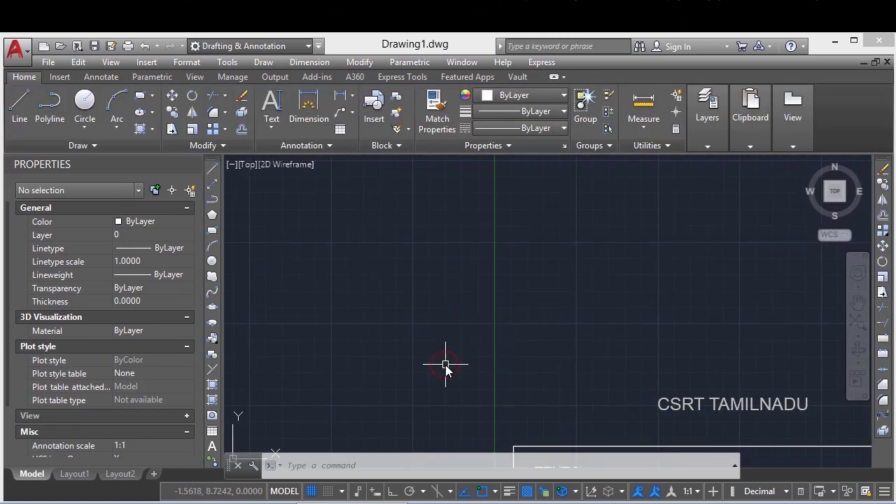
pyautogui.write('mt')
pyautogui.press('Return')
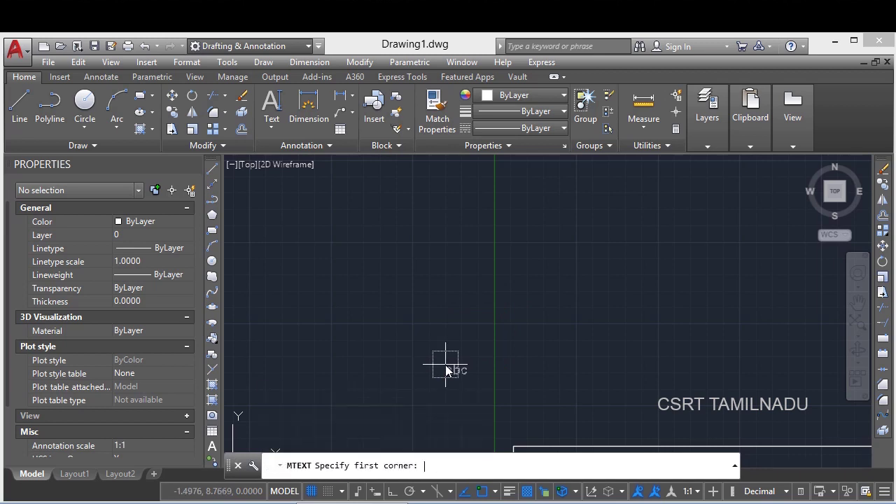
pyautogui.click(339, 279)
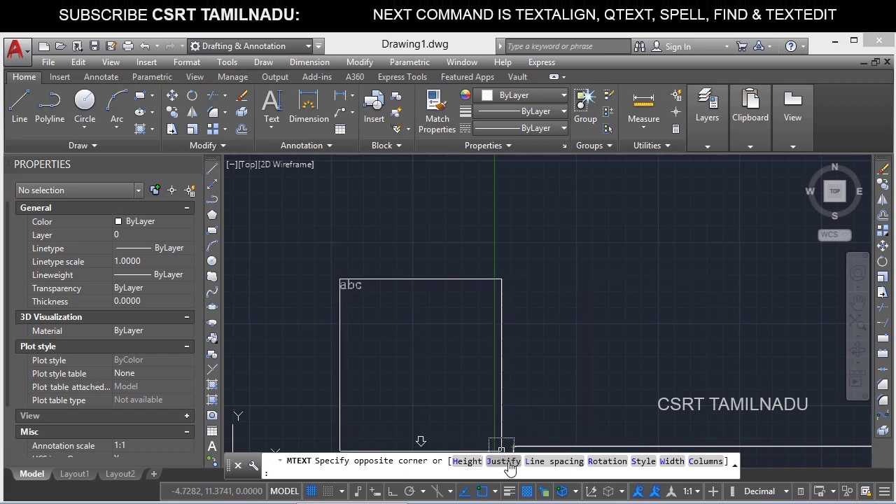
pyautogui.click(506, 462)
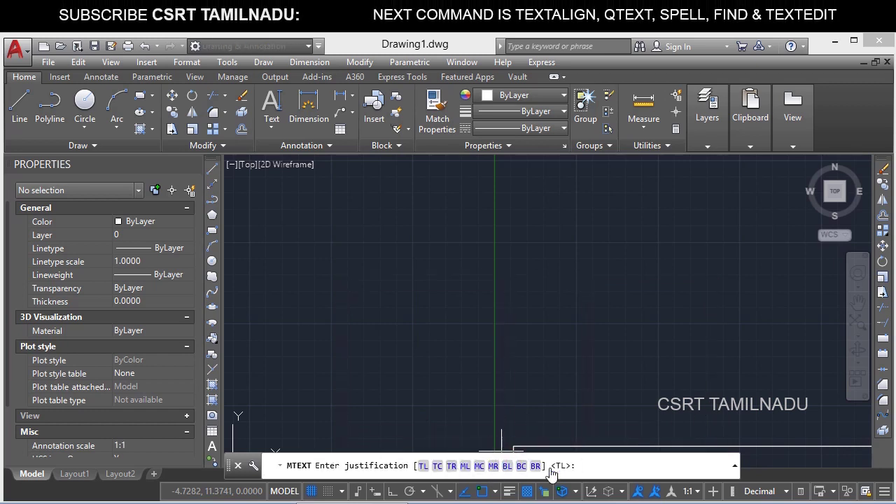
pyautogui.moveTo(272, 315); pyautogui.dragTo(396, 311, button='middle')
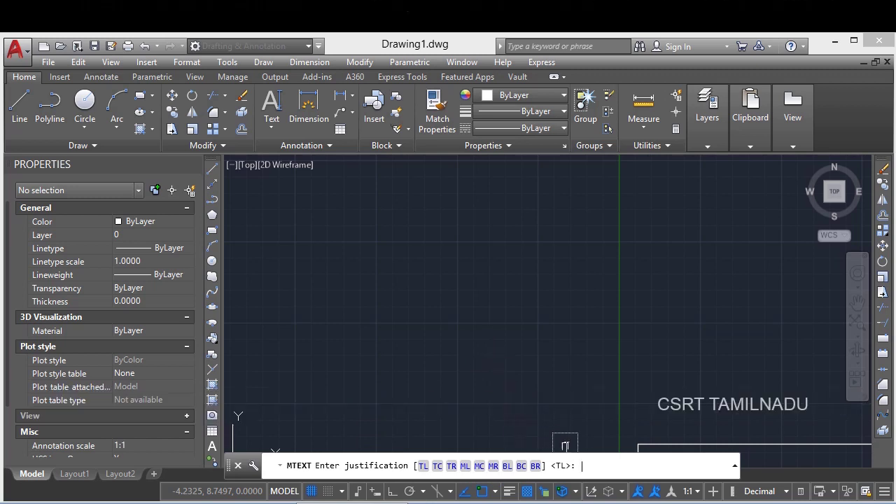
pyautogui.press('Return')
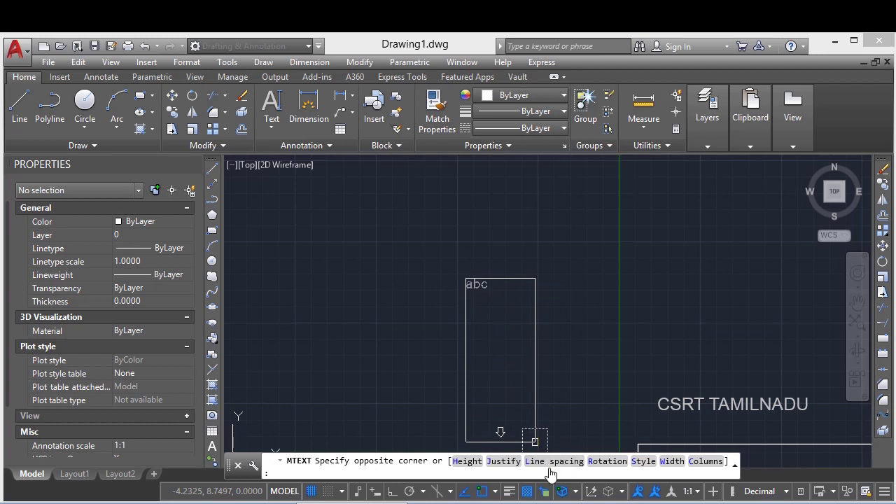
# Step: Set the text rotation to 45 degrees and place the opposite corner
pyautogui.click(607, 461)
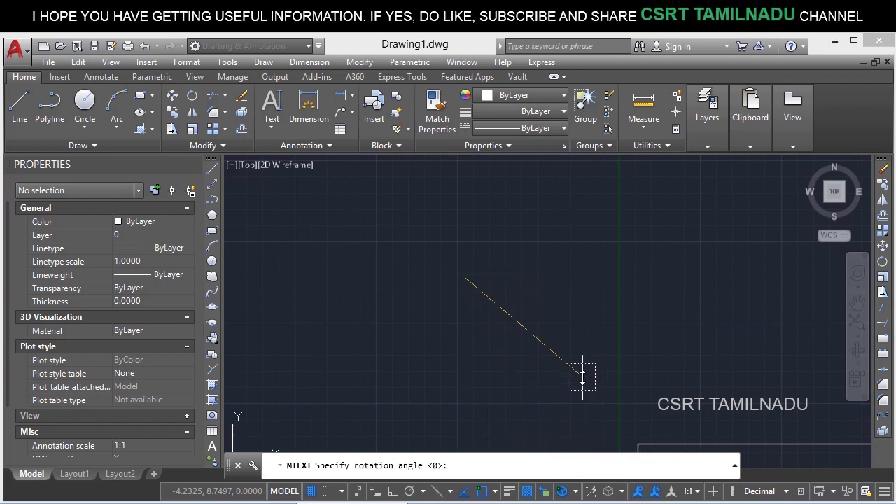
pyautogui.write('45')
pyautogui.press('Return')
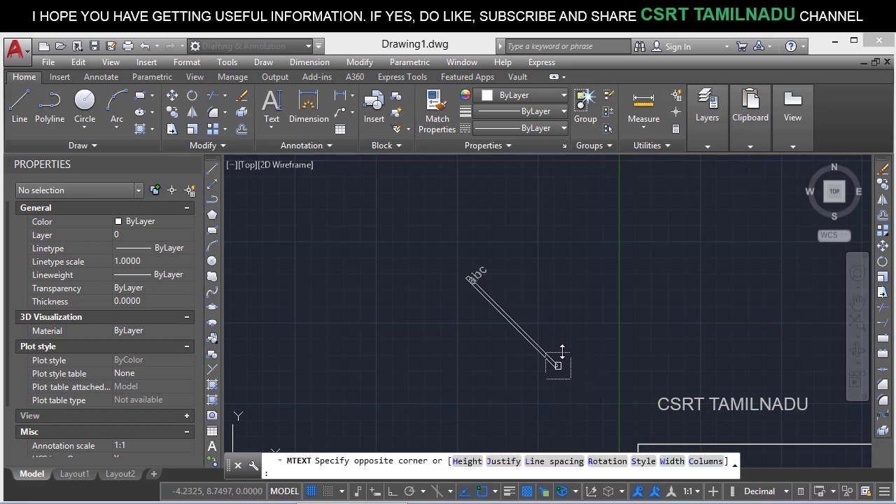
pyautogui.click(672, 244)
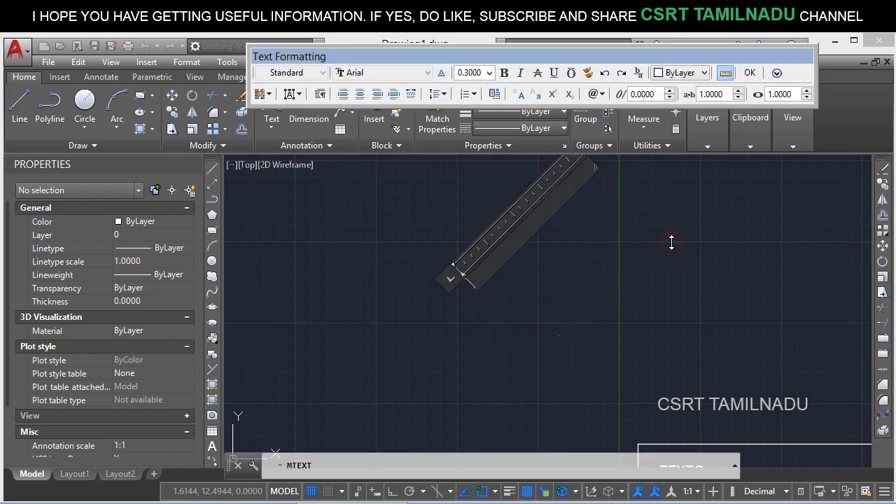
# Step: Commit the rotated TEXT, then discard an extra empty MText box and begin selecting TEXT
pyautogui.click(606, 283)
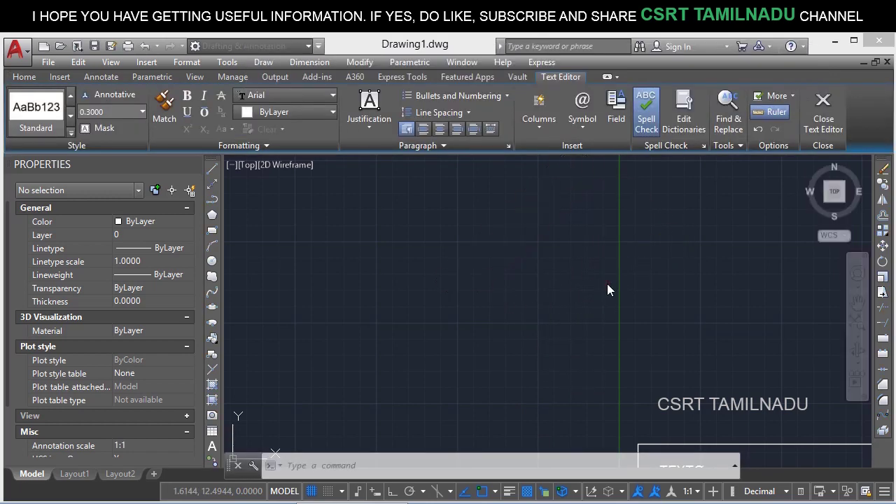
pyautogui.press('Return')
pyautogui.click(424, 326)
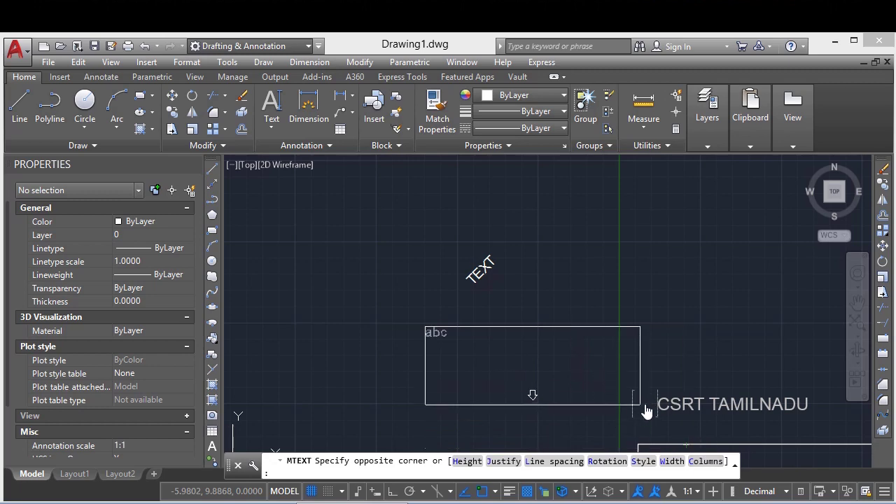
pyautogui.click(588, 388)
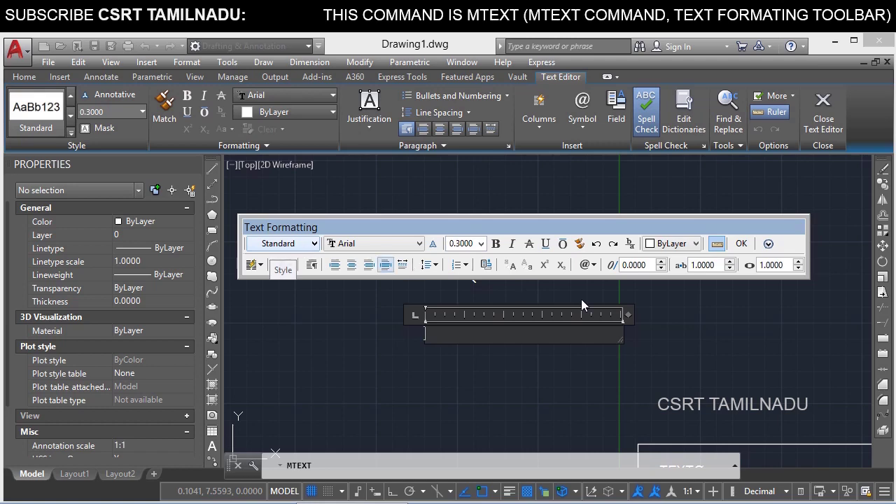
pyautogui.click(549, 406)
pyautogui.click(508, 298)
# Step: Select the rotated TEXT and keep its text style as Standard
pyautogui.click(463, 237)
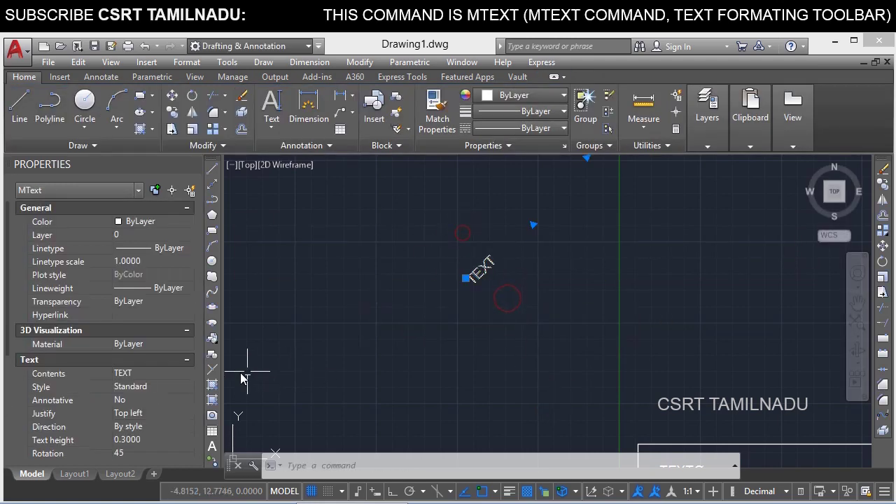
pyautogui.scroll(-5, 174, 370)
pyautogui.click(147, 293)
pyautogui.click(147, 293)
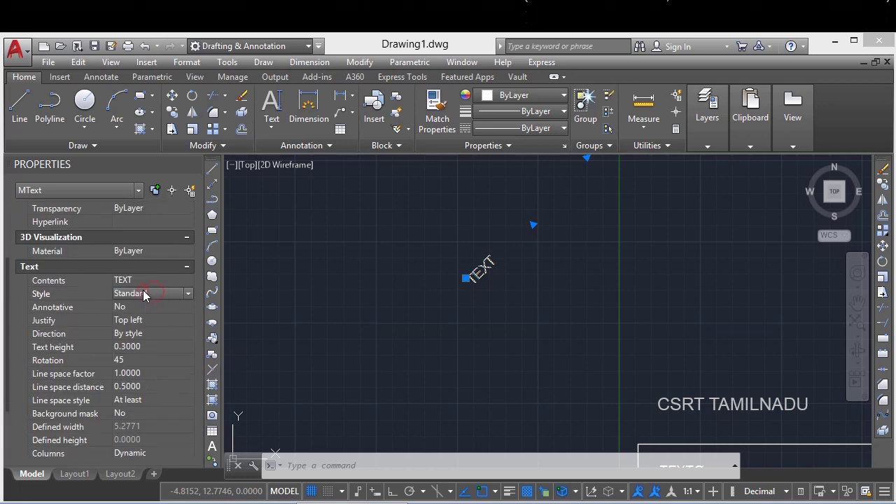
pyautogui.click(147, 293)
pyautogui.click(148, 332)
pyautogui.scroll(-2, 120, 350)
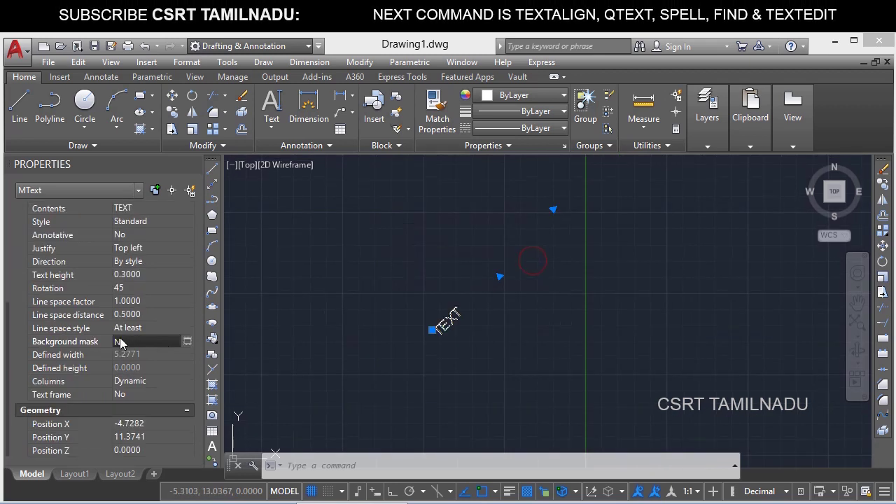
# Step: Turn on the background mask with Red fill colour, then clear the selection
pyautogui.click(187, 341)
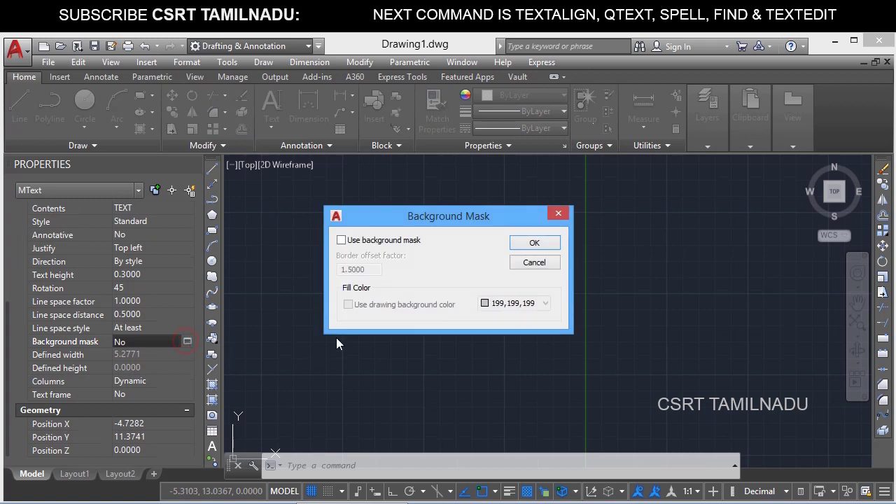
pyautogui.click(355, 241)
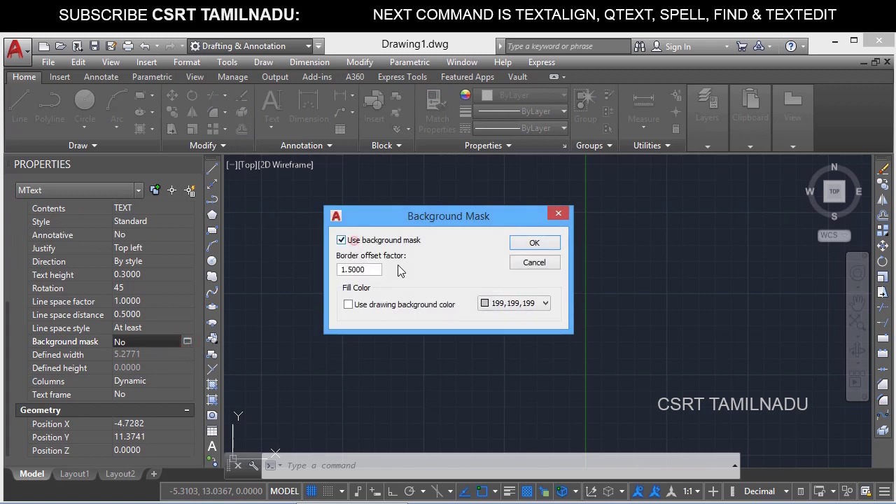
pyautogui.click(516, 304)
pyautogui.click(494, 317)
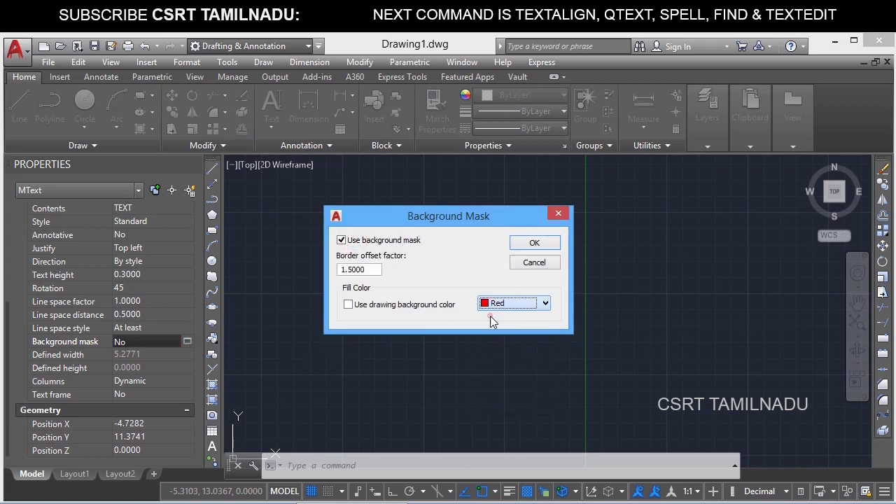
pyautogui.click(537, 243)
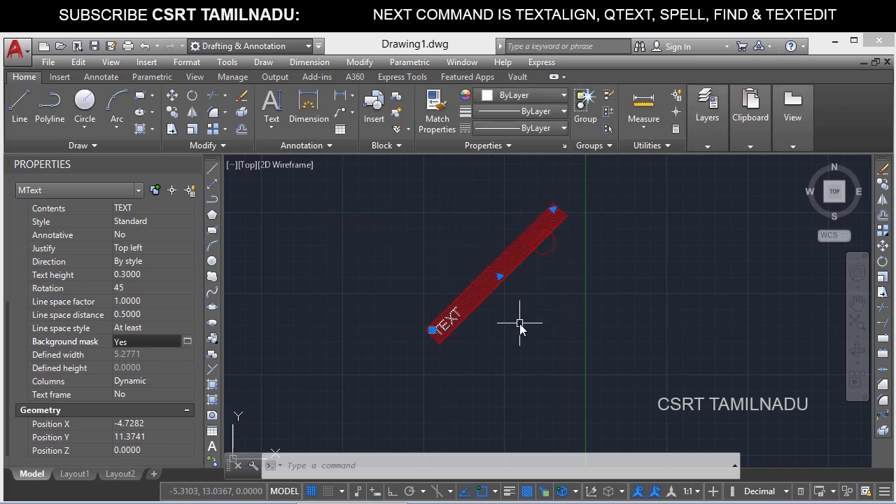
pyautogui.press('Escape')
pyautogui.write('l')
pyautogui.press('Return')
# Step: Draw a line across the red TEXT and bring the text to front
pyautogui.click(554, 369)
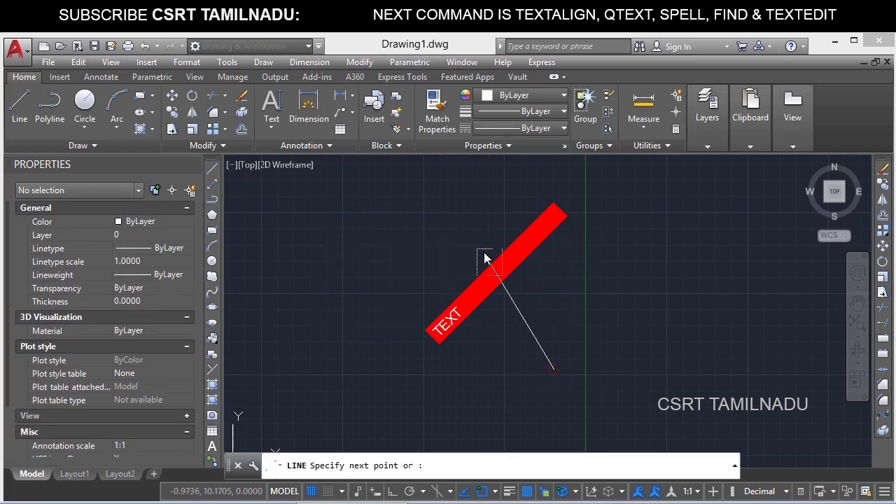
pyautogui.click(462, 227)
pyautogui.press('Return')
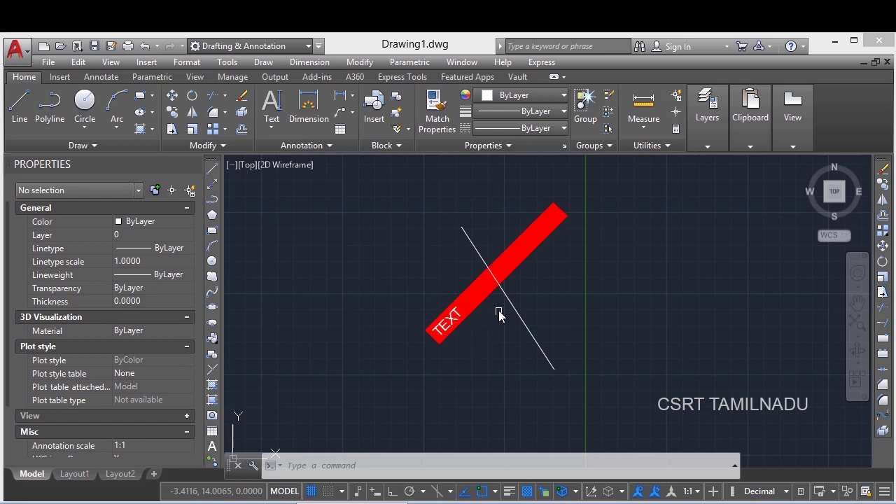
pyautogui.click(456, 336)
pyautogui.rightClick(436, 317)
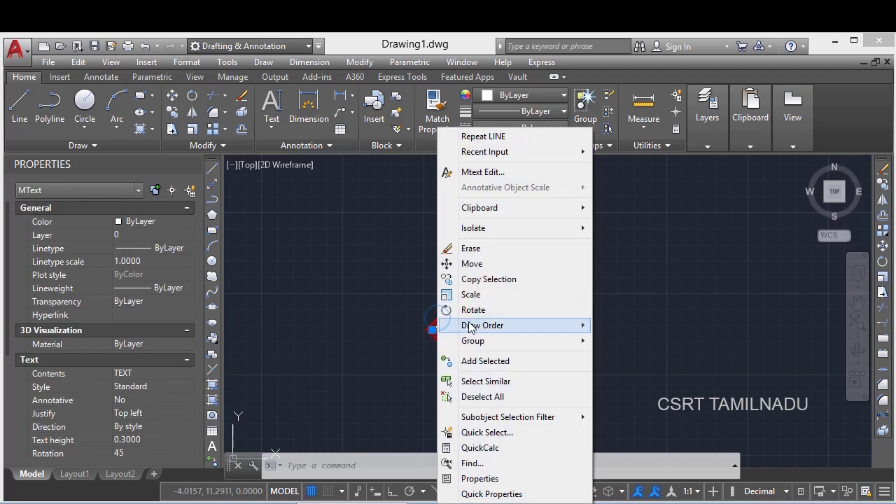
pyautogui.moveTo(470, 327)
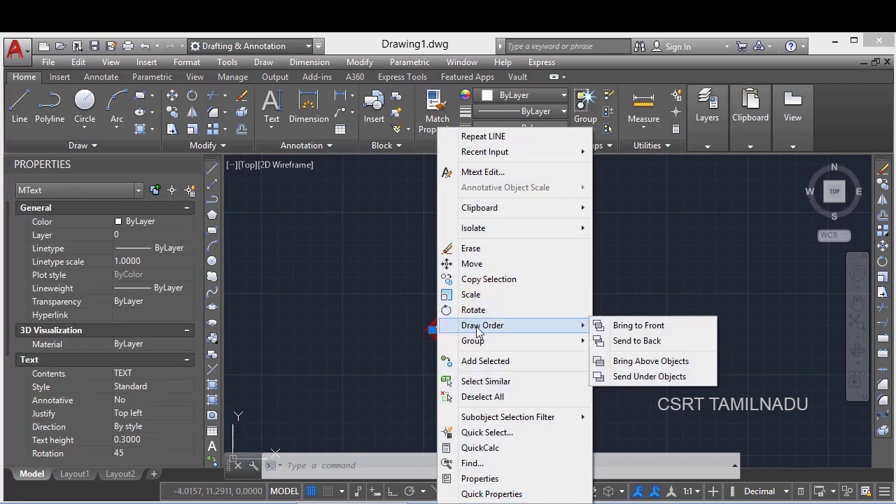
pyautogui.click(618, 325)
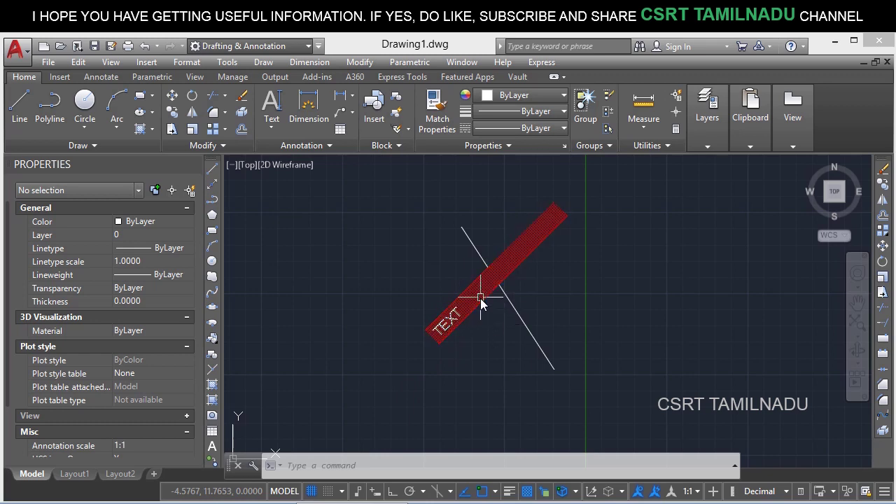
# Step: Check the crossing line, then select the TEXT to view Rotation 45 and Background mask Yes
pyautogui.click(520, 313)
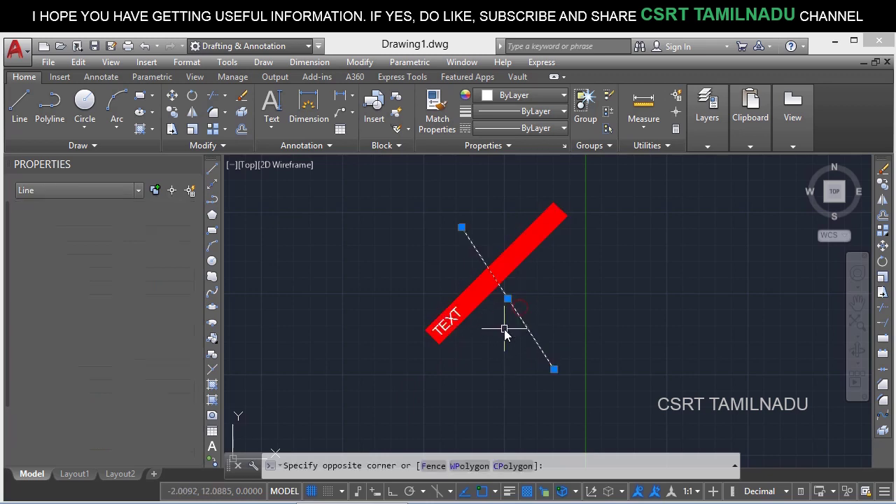
pyautogui.press('Escape')
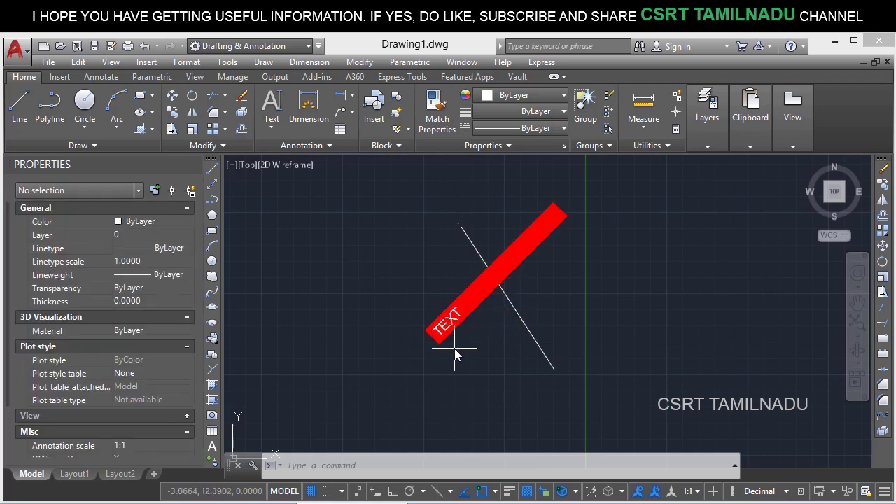
pyautogui.click(455, 338)
pyautogui.click(414, 304)
pyautogui.scroll(-5, 123, 360)
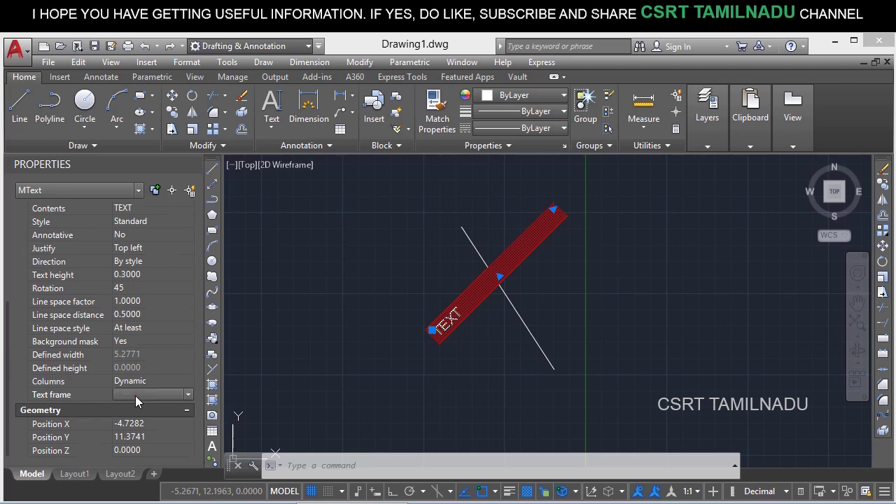
# Step: Set Text frame to Yes for the rotated TEXT and reselect it
pyautogui.click(135, 395)
pyautogui.click(135, 419)
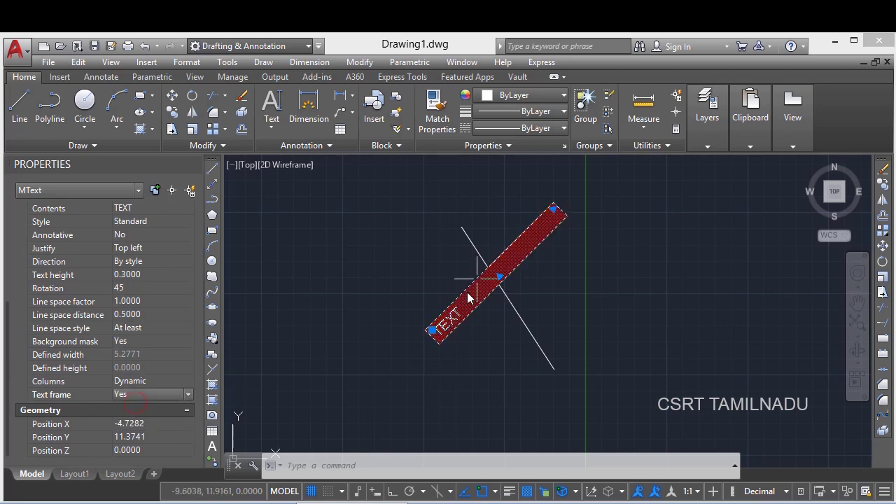
pyautogui.press('Escape')
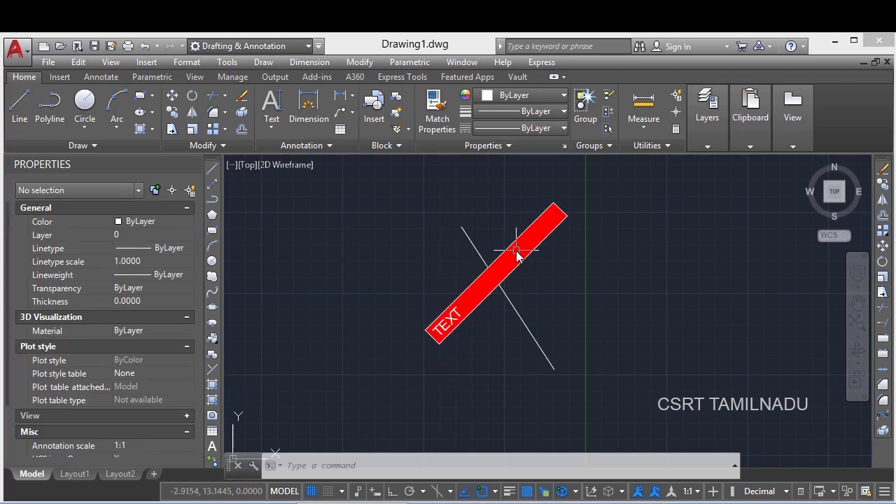
pyautogui.click(468, 304)
pyautogui.click(409, 345)
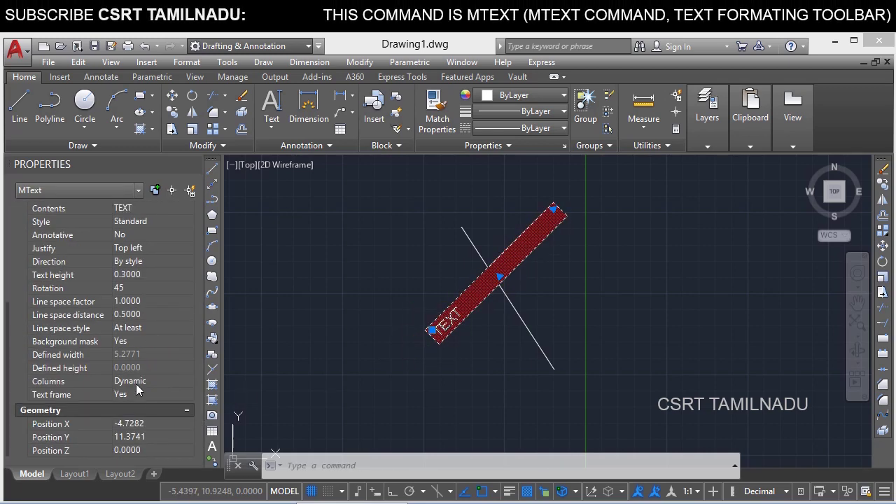
# Step: Uncheck Use background mask to remove the red fill, then clear the selection
pyautogui.click(141, 339)
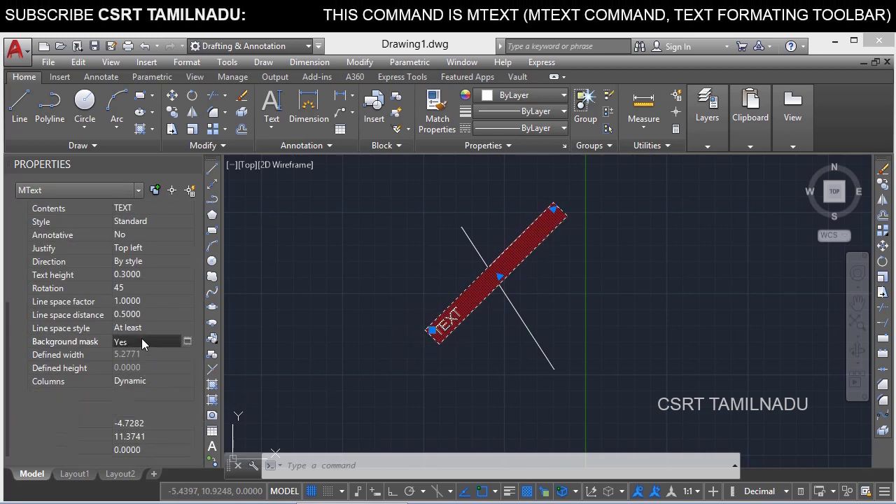
pyautogui.click(186, 341)
pyautogui.click(367, 242)
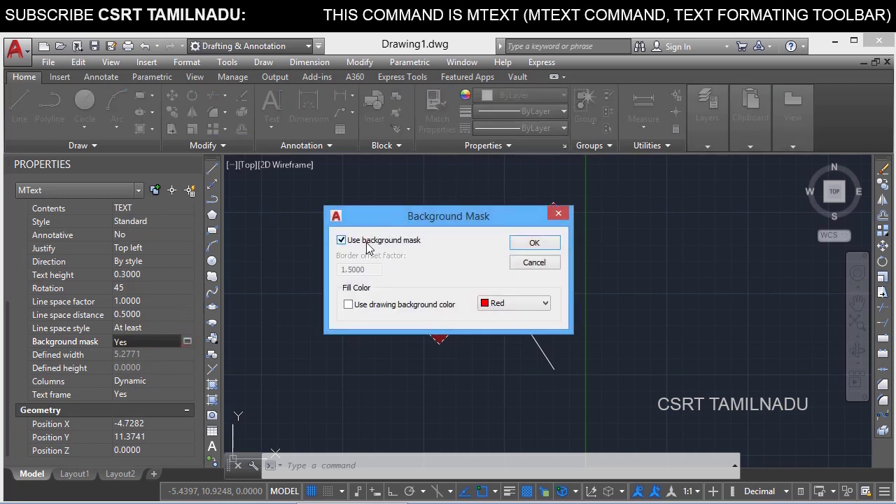
pyautogui.click(542, 248)
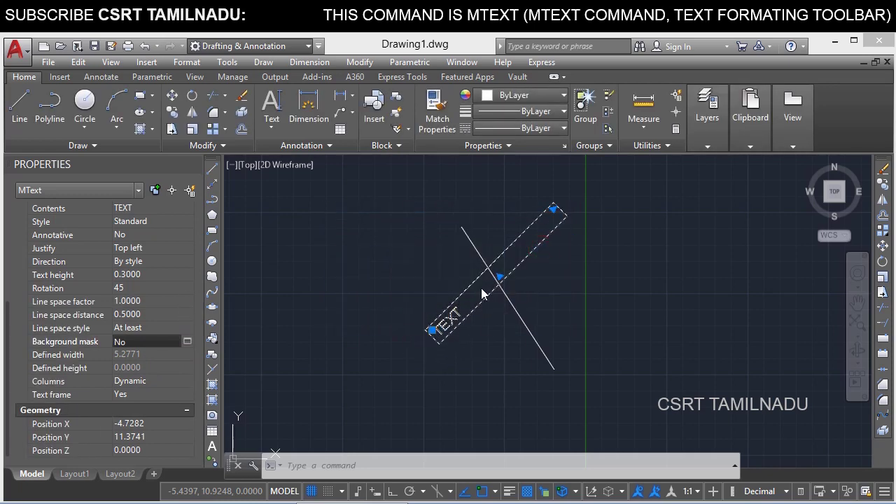
pyautogui.press('Escape')
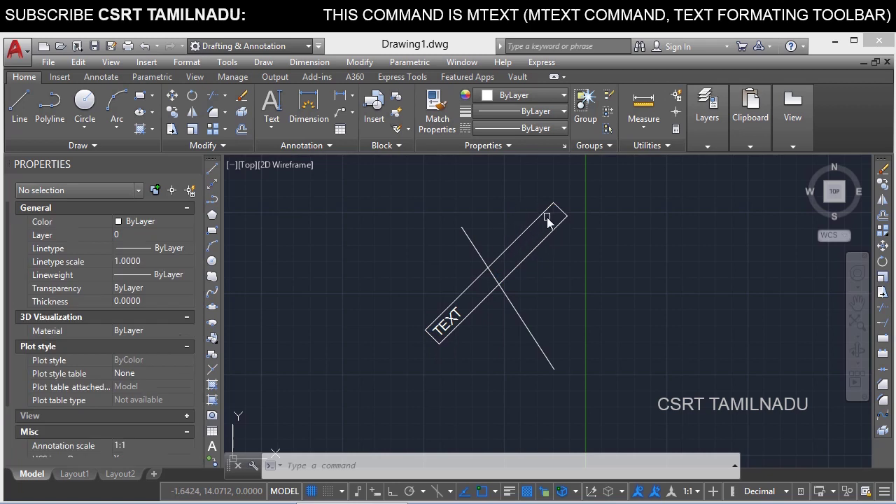